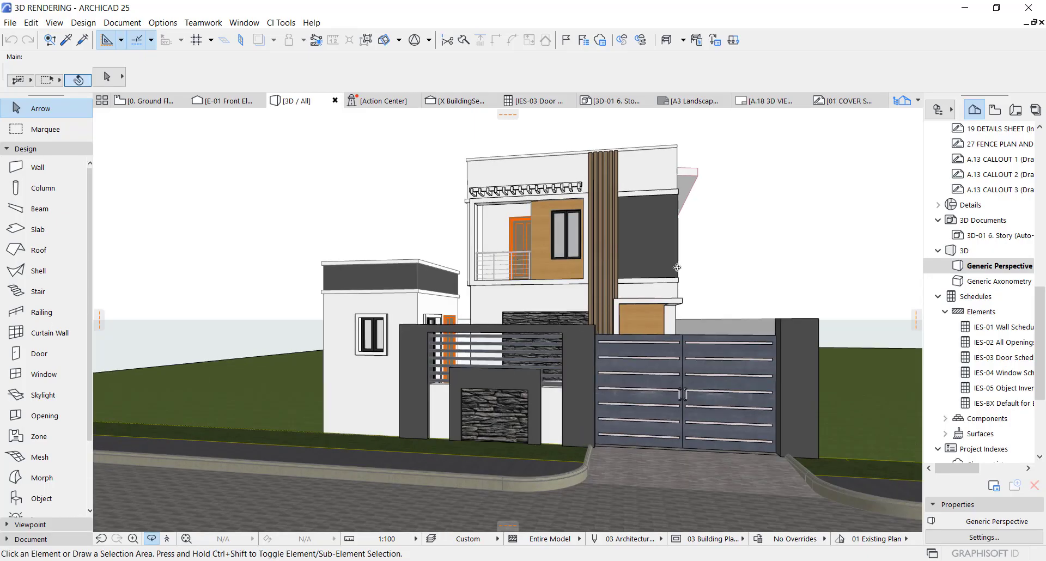
- Zoom and orbit the 3D view toward the windows on the side entrance wall
scroll(680, 268, "up", 5)
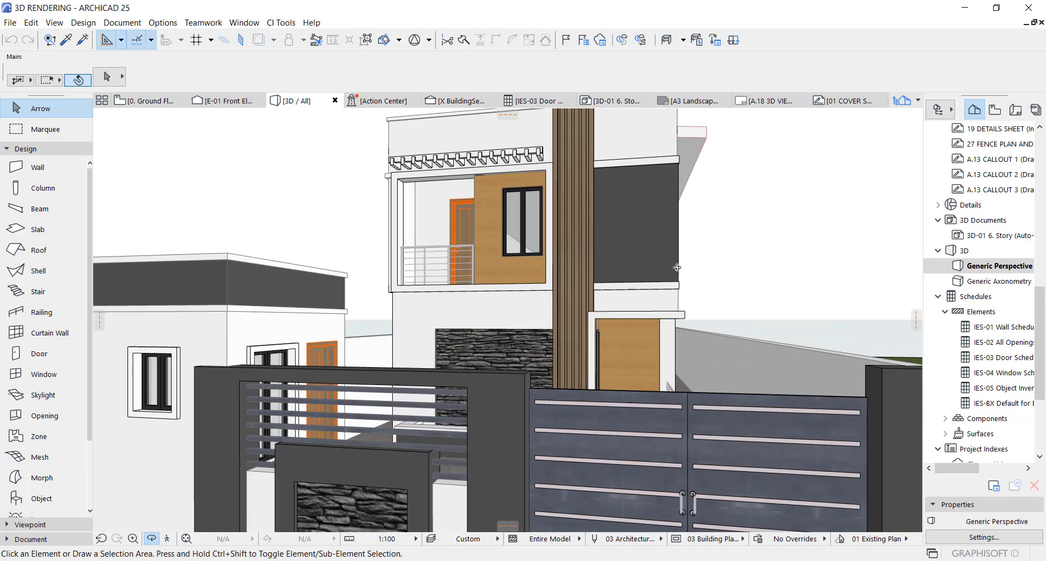
scroll(783, 376, "up", 5)
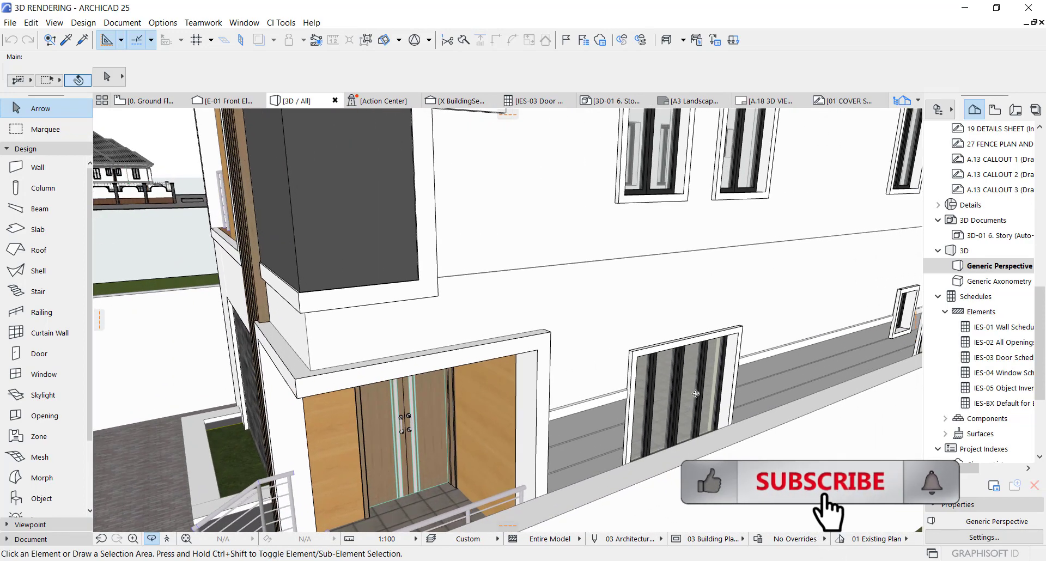
left_click_drag(696, 394, 657, 451)
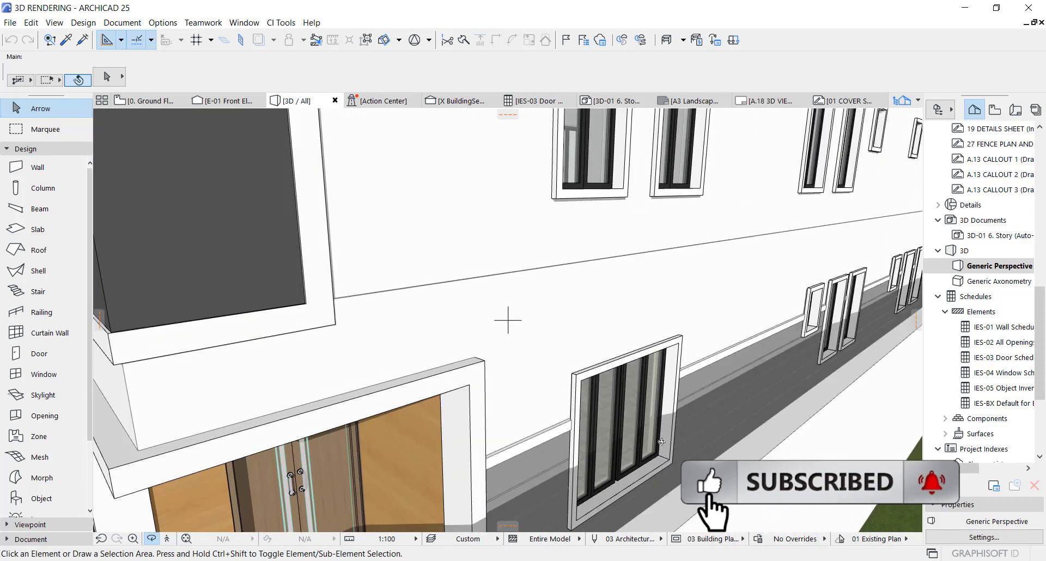
- Select the upper side-wall window and open its settings with Ctrl+T
left_click(646, 470)
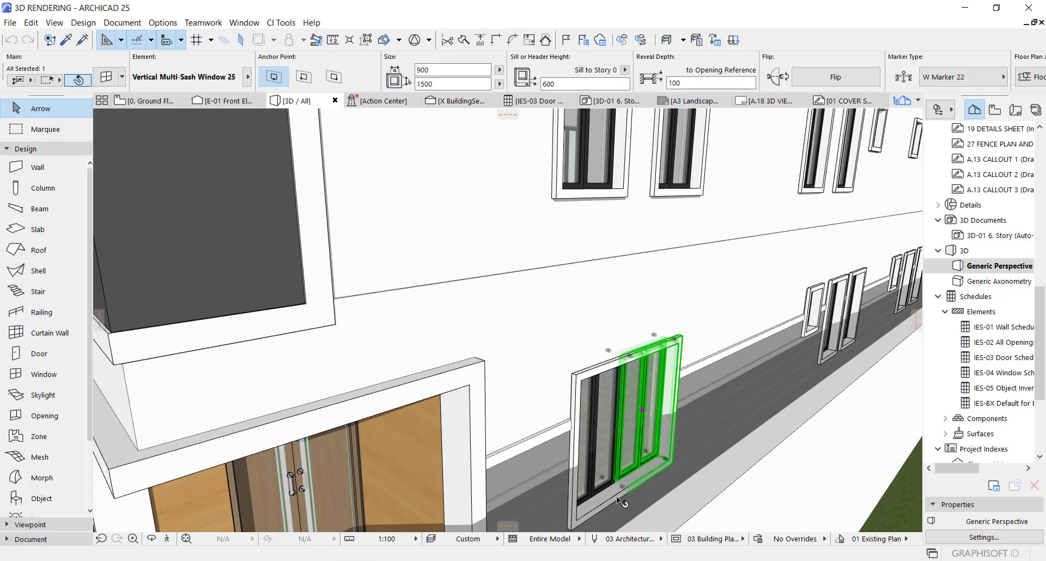
scroll(598, 467, "down", 5)
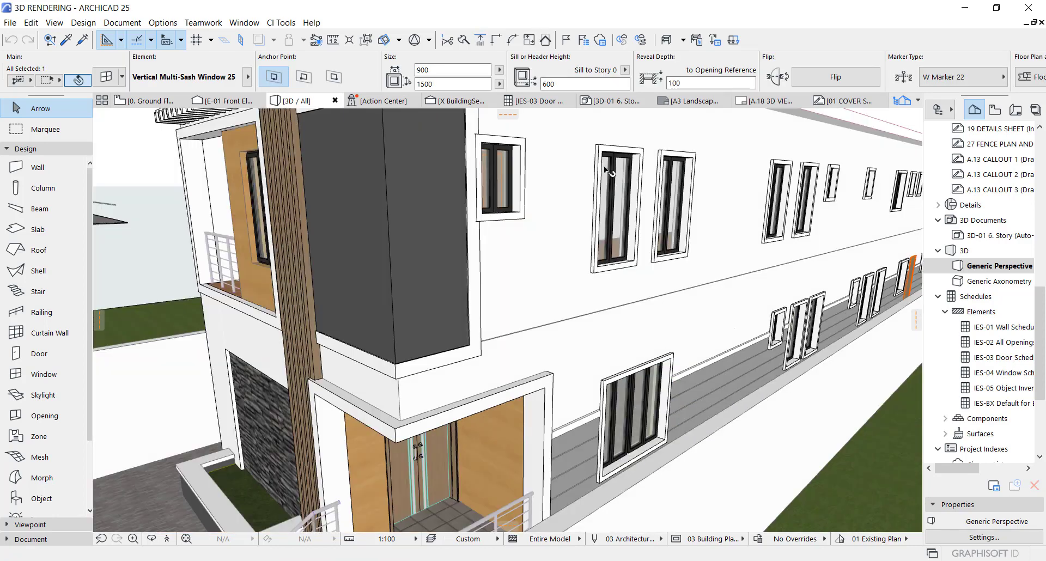
scroll(625, 269, "up", 2)
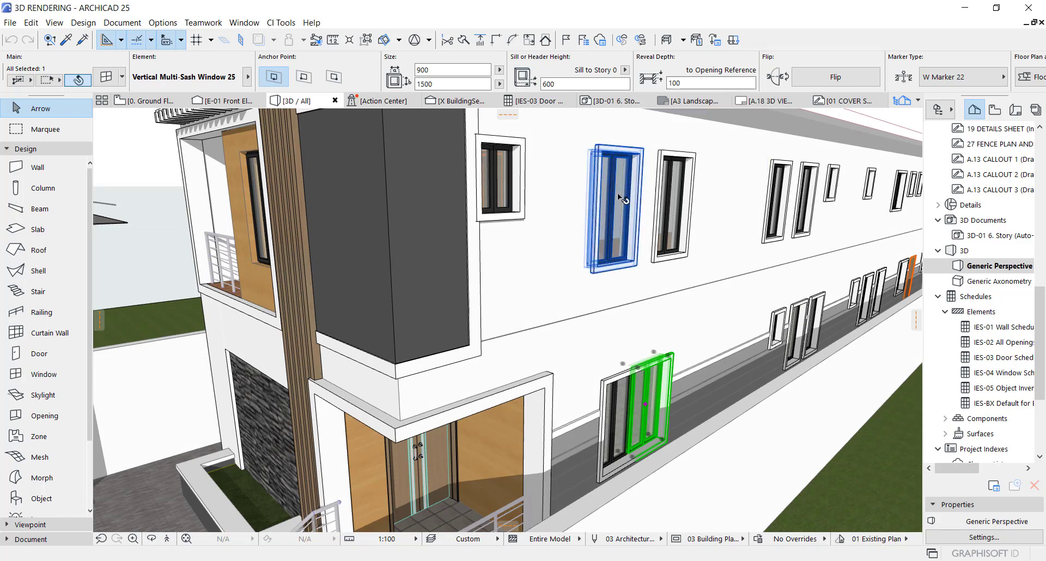
left_click(624, 186)
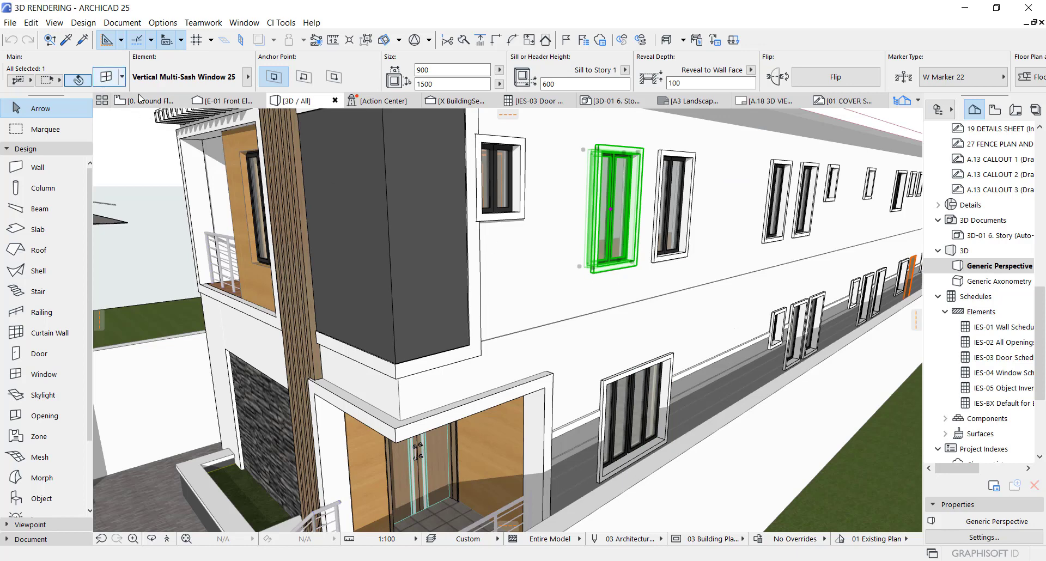
key("ctrl+t")
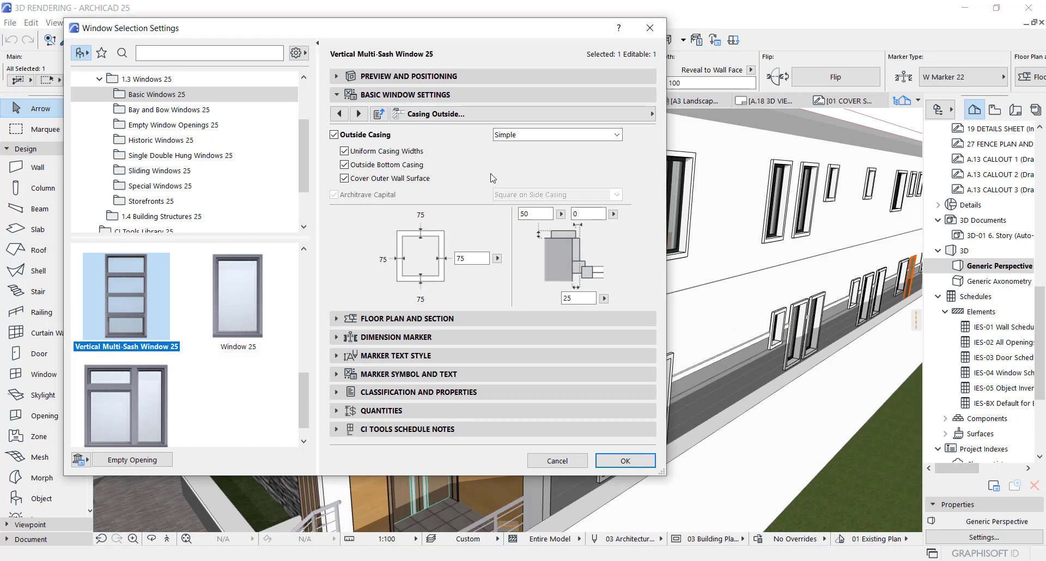
- On the Casing Outside page, switch the Outside Casing off and back on
left_click(485, 114)
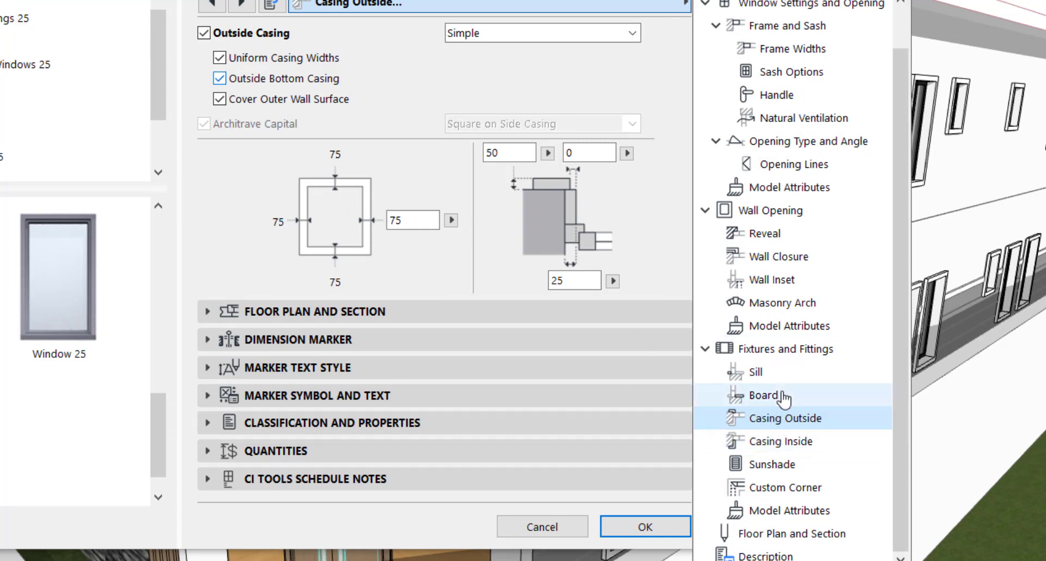
left_click(204, 33)
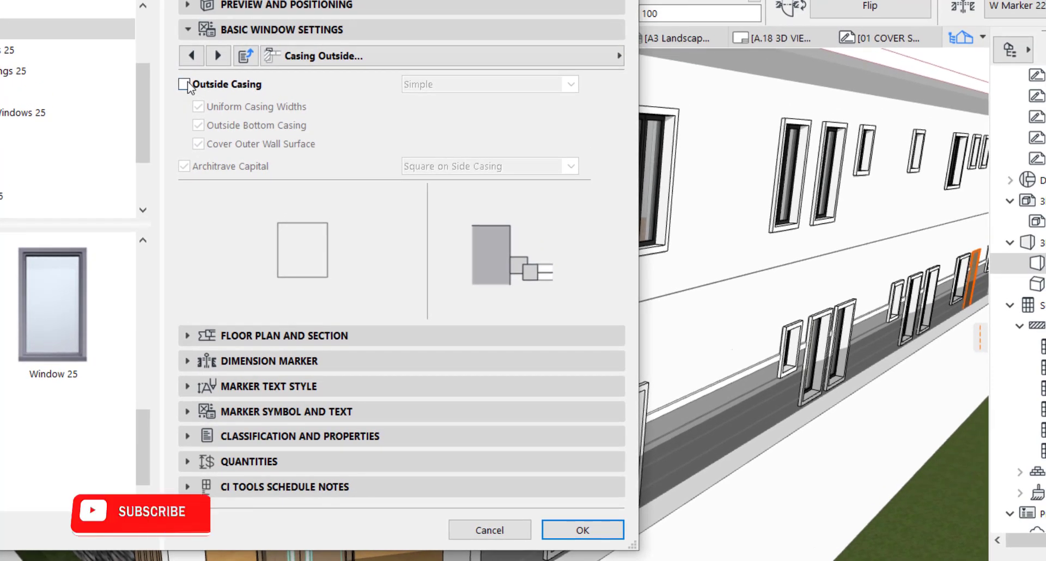
left_click(184, 84)
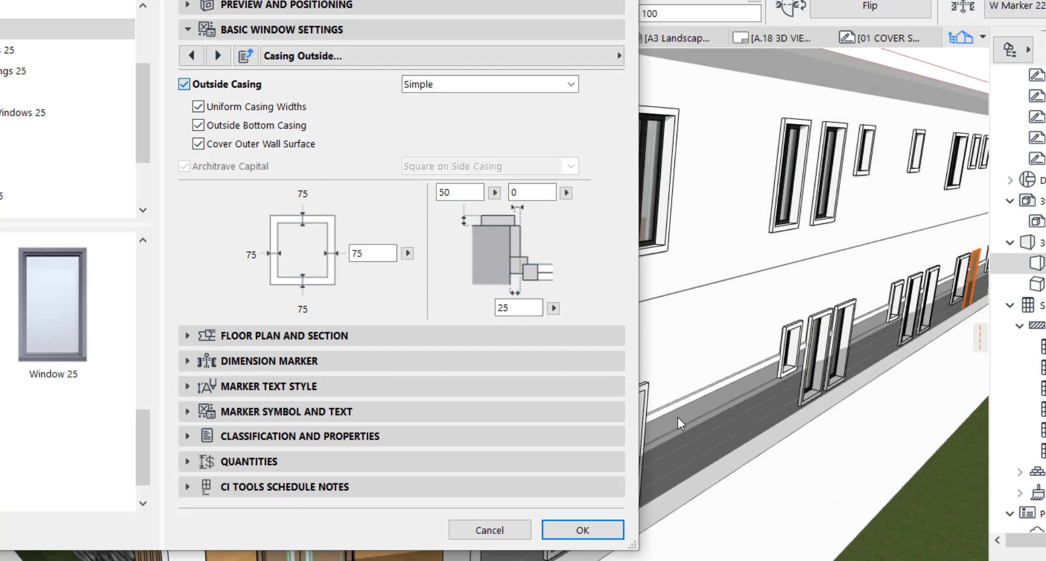
key("space")
- Confirm the window settings, deselect, and zoom onto the wide lower window
left_click(595, 533)
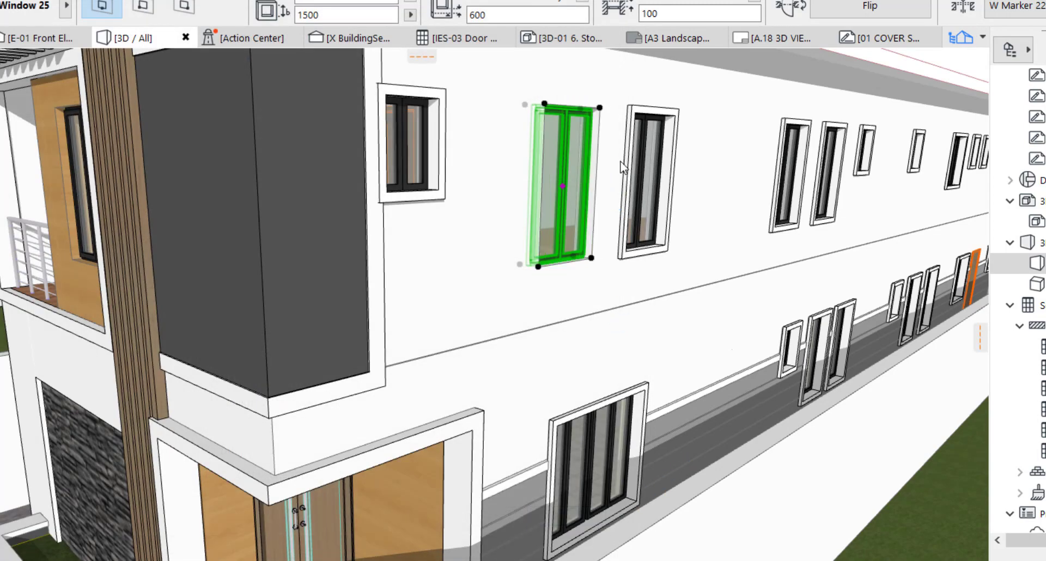
key("Escape")
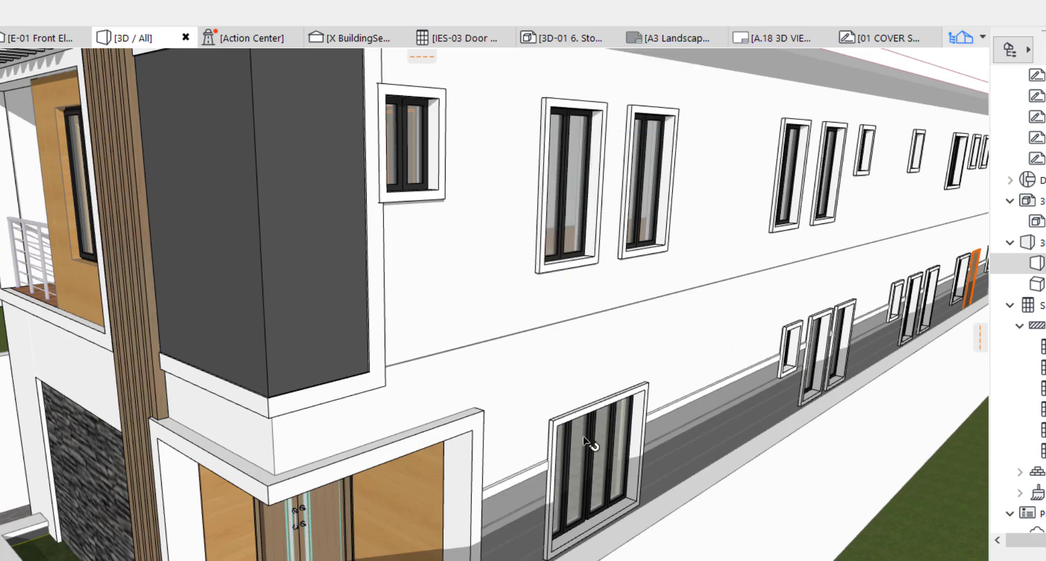
scroll(575, 493, "up", 3)
scroll(571, 495, "up", 2)
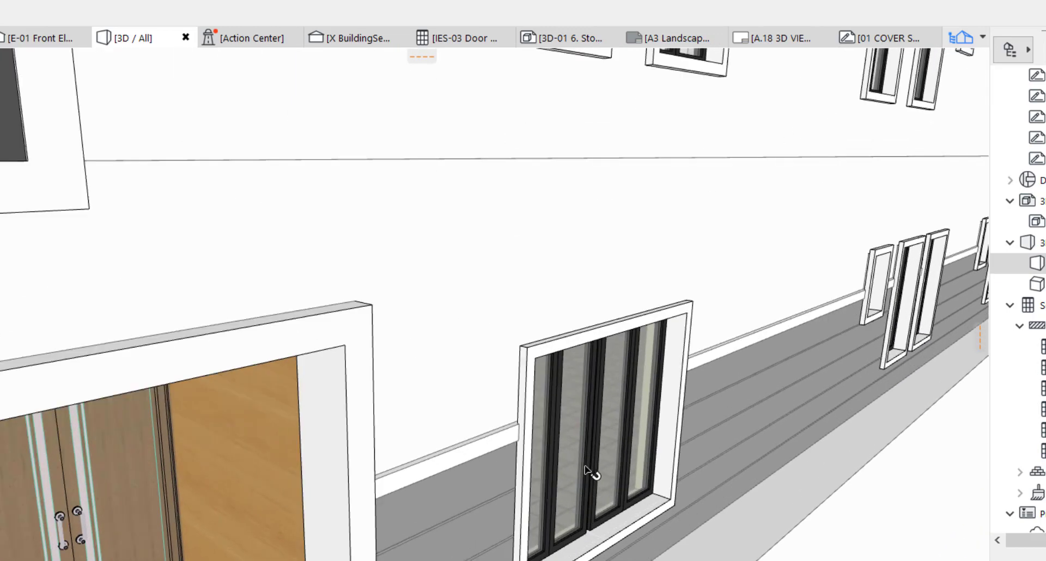
middle_click_drag(627, 410, 591, 436)
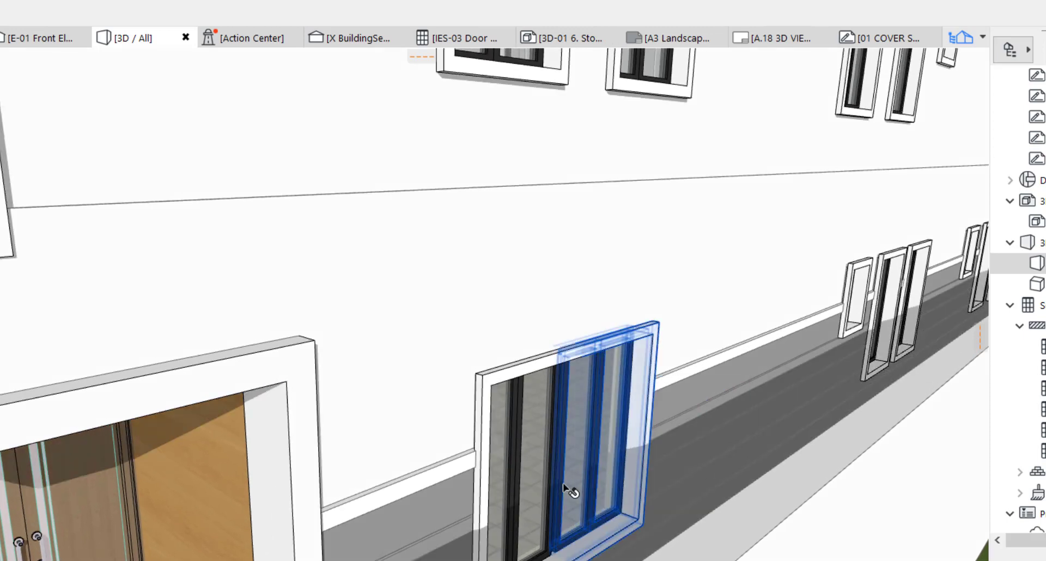
- Zoom the floor plan in on the side wall beside the stair
scroll(563, 483, "up", 3)
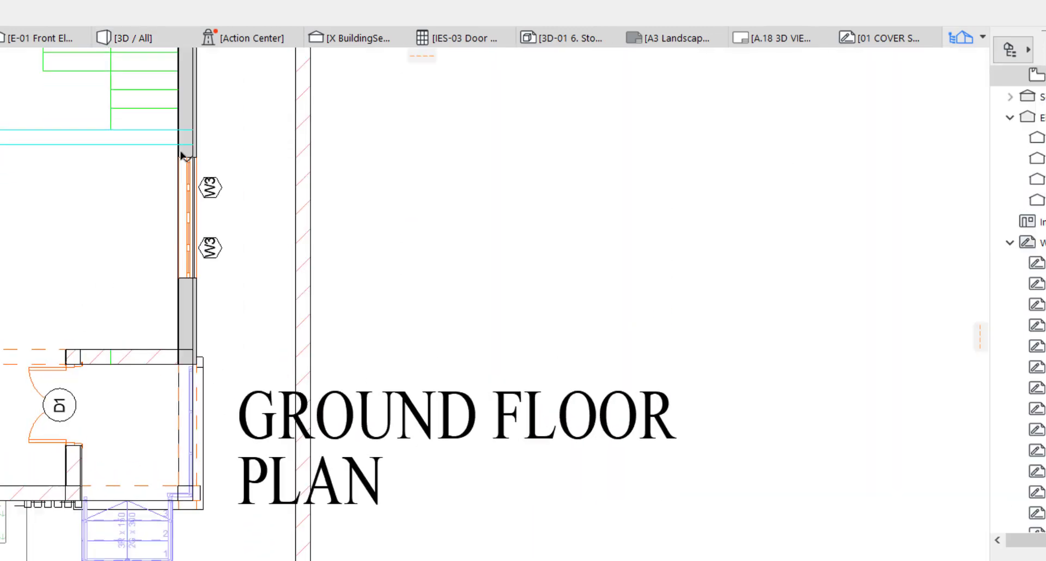
scroll(391, 409, "up", 5)
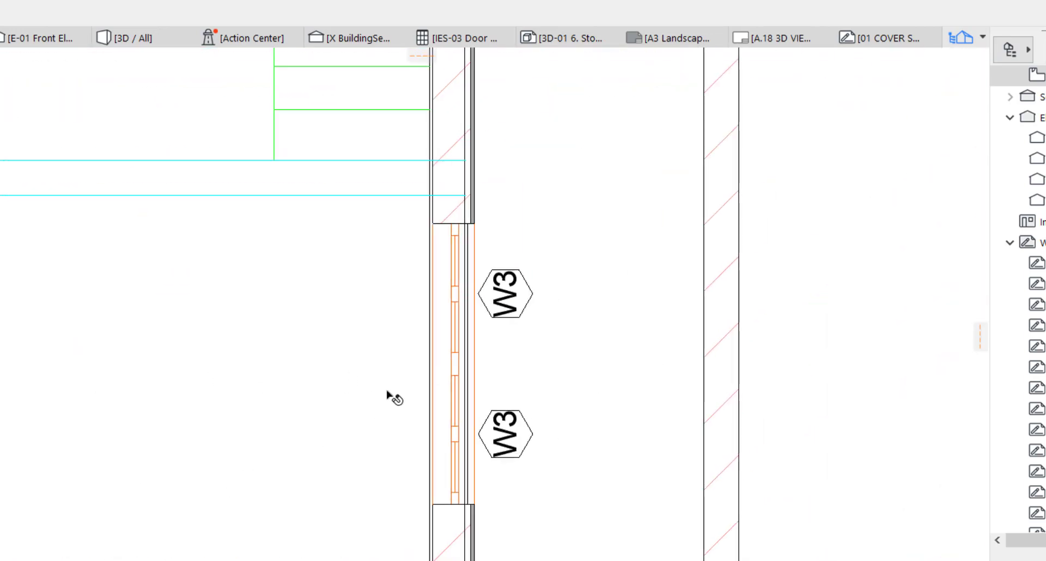
scroll(460, 392, "up", 1)
scroll(457, 376, "down", 3)
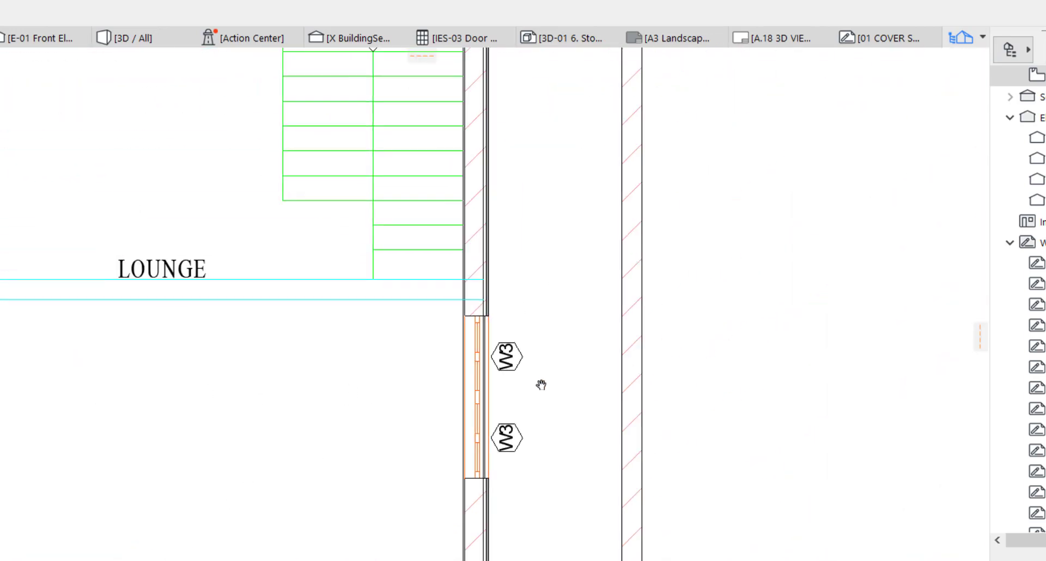
scroll(136, 494, "up", 3)
scroll(141, 496, "up", 3)
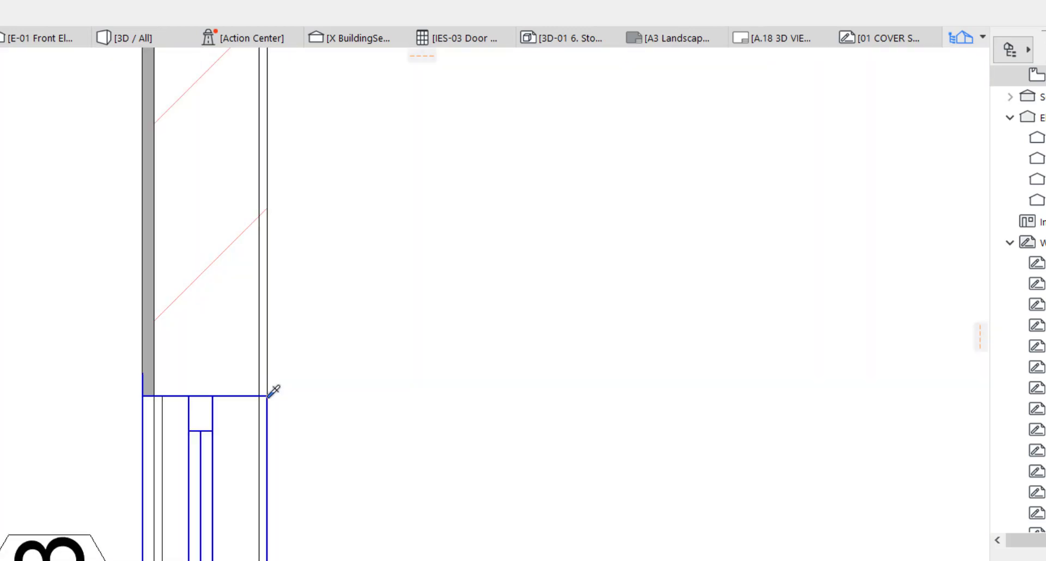
left_click(51, 503)
scroll(57, 491, "down", 3)
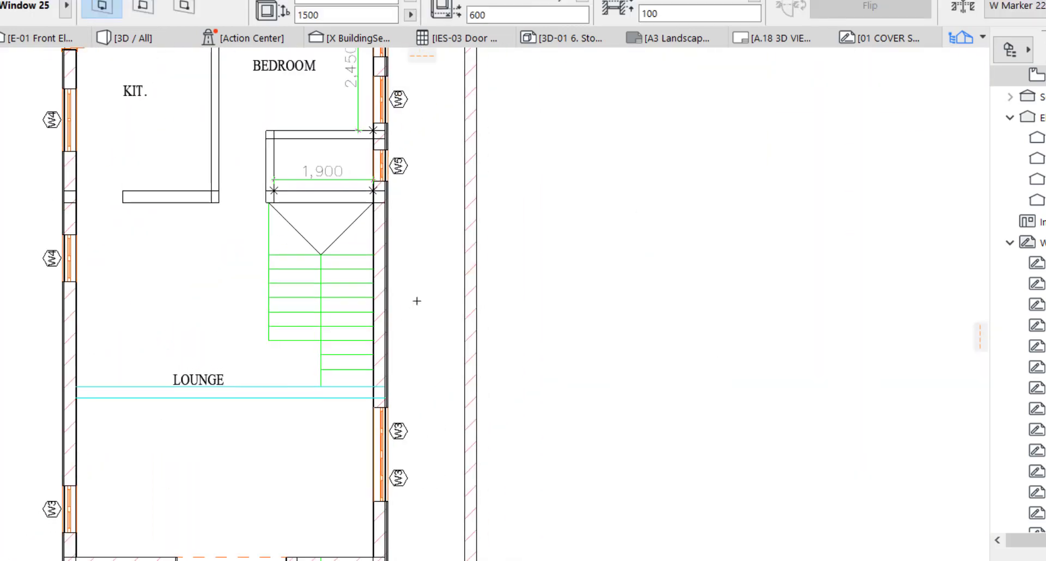
scroll(404, 303, "up", 3)
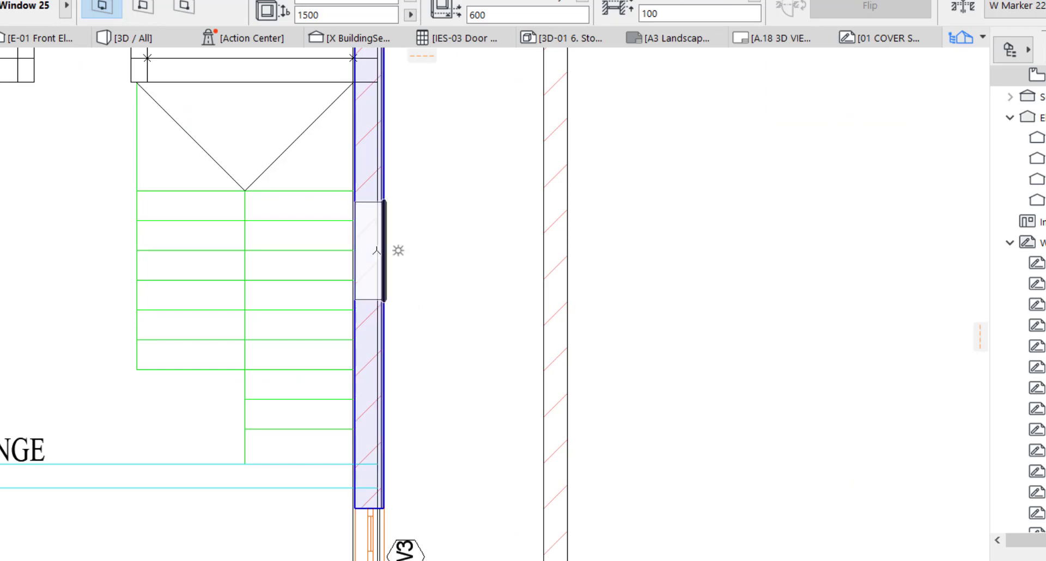
- Place two windows in the side wall beside the stair, setting each opening direction
left_click(425, 251)
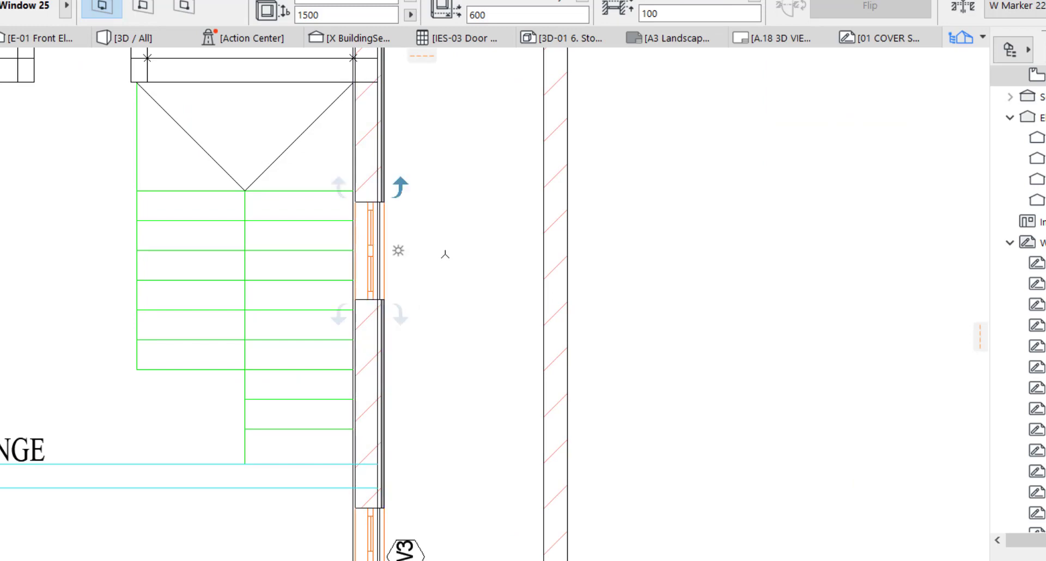
left_click(372, 359)
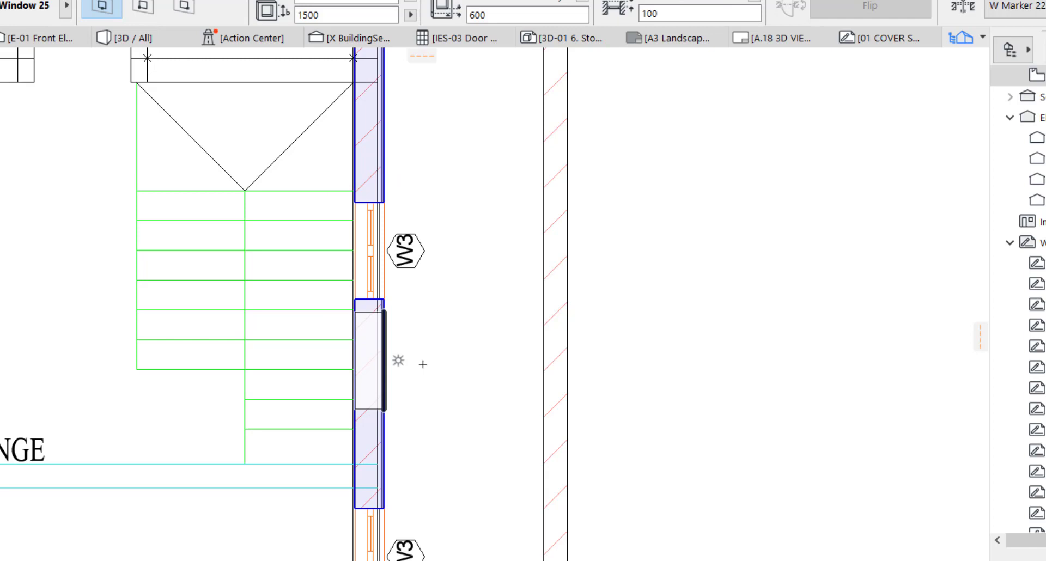
left_click(469, 369)
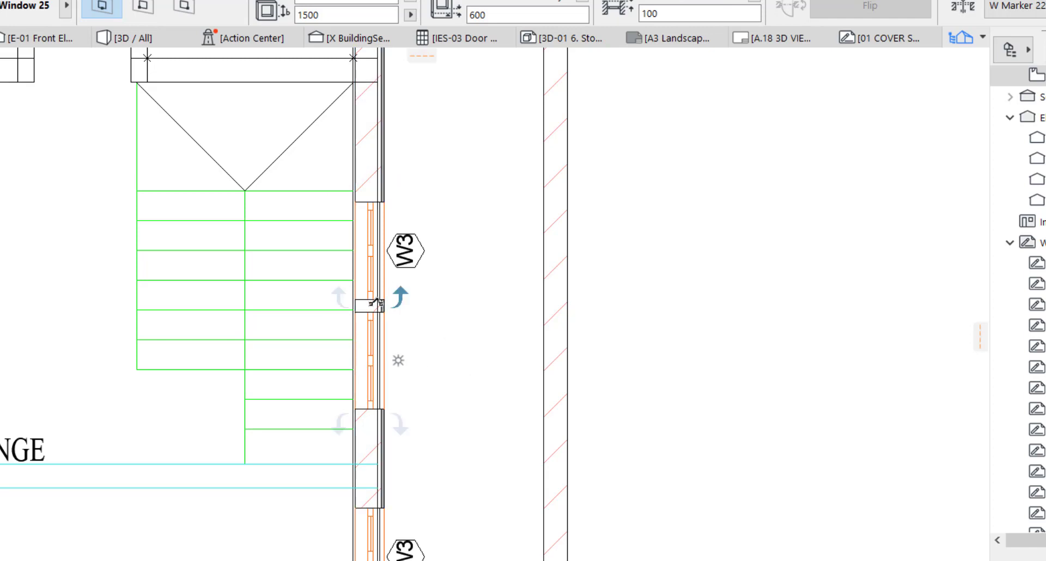
left_click(401, 297)
- Select the new W4 window and zoom in on the W3 and W4 pair
scroll(382, 309, "up", 3)
left_click(385, 305)
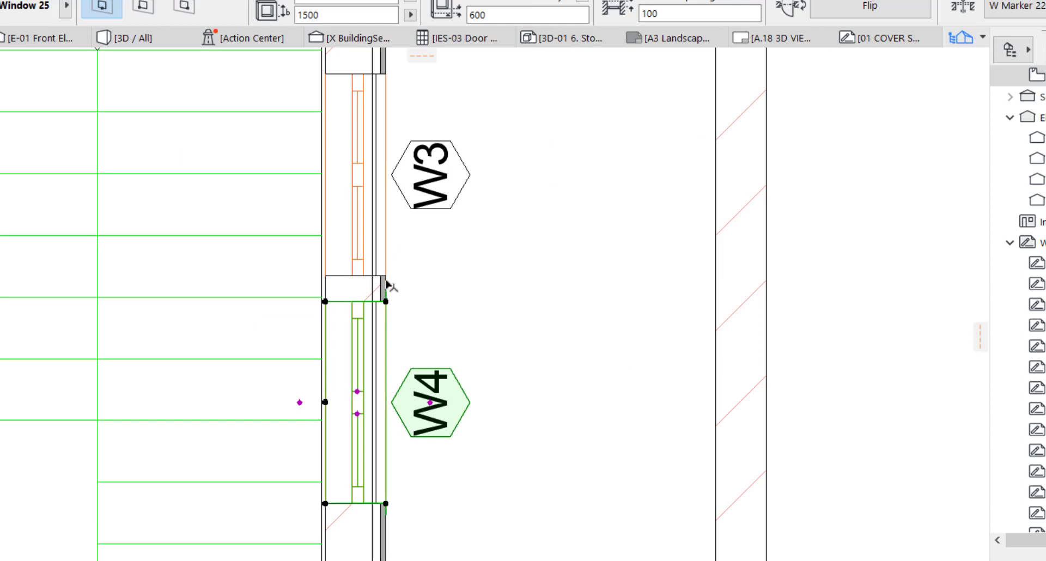
scroll(513, 281, "up", 2)
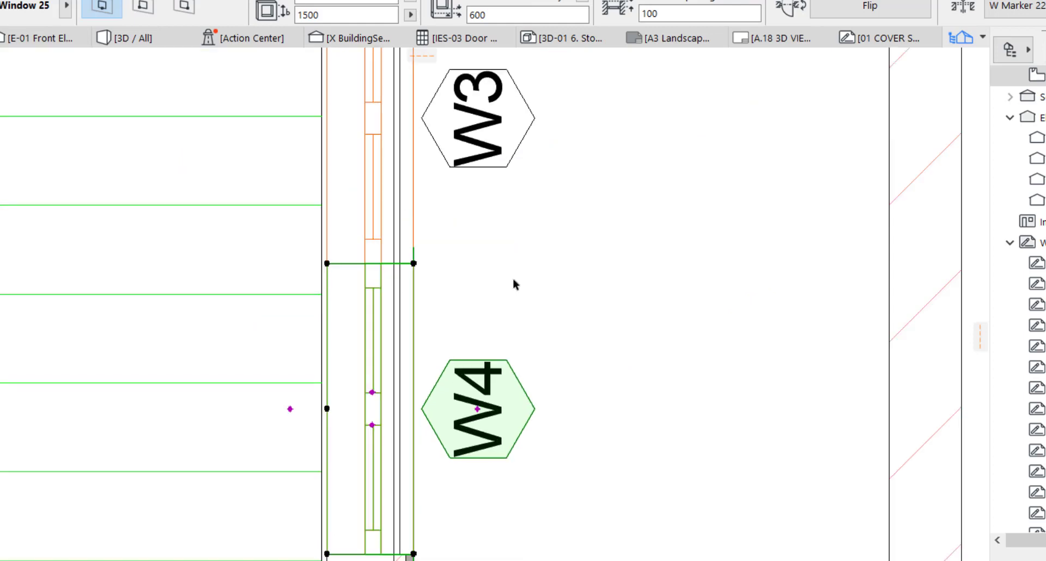
left_click(513, 278)
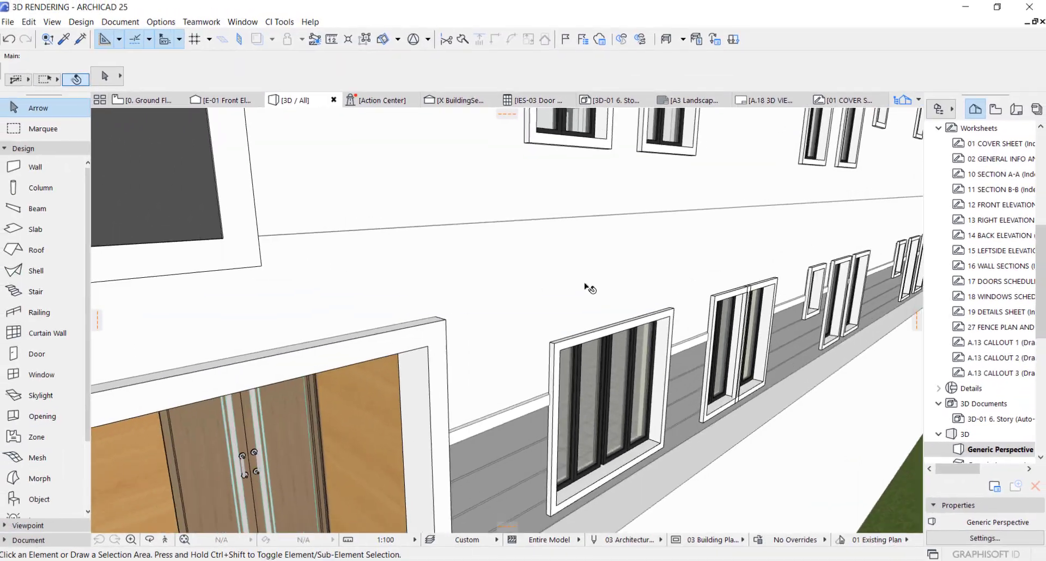
- Orbit the 3D view close to the two adjacent windows on the facade
left_click_drag(590, 288, 509, 318)
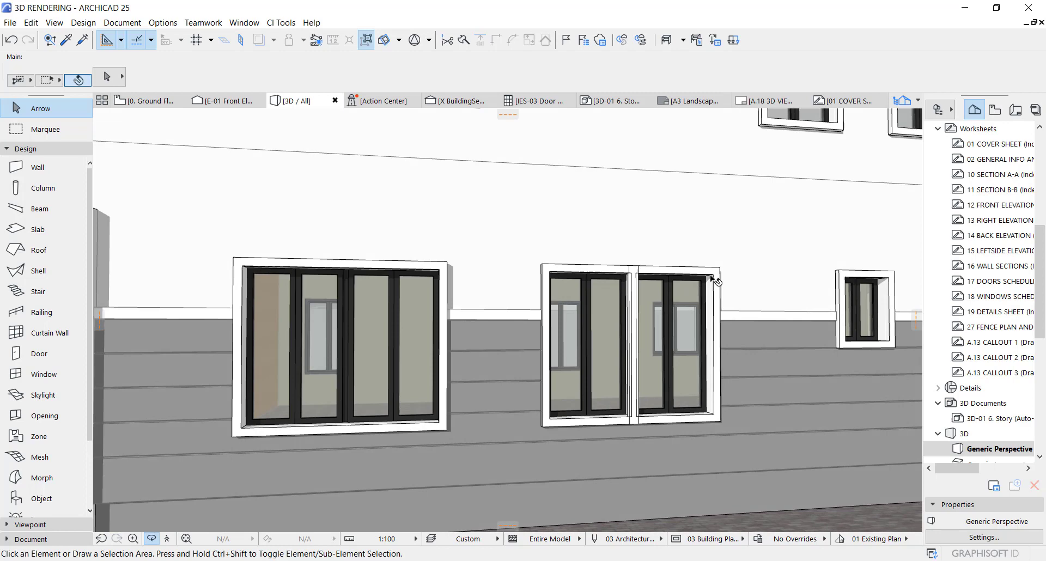
key("Escape")
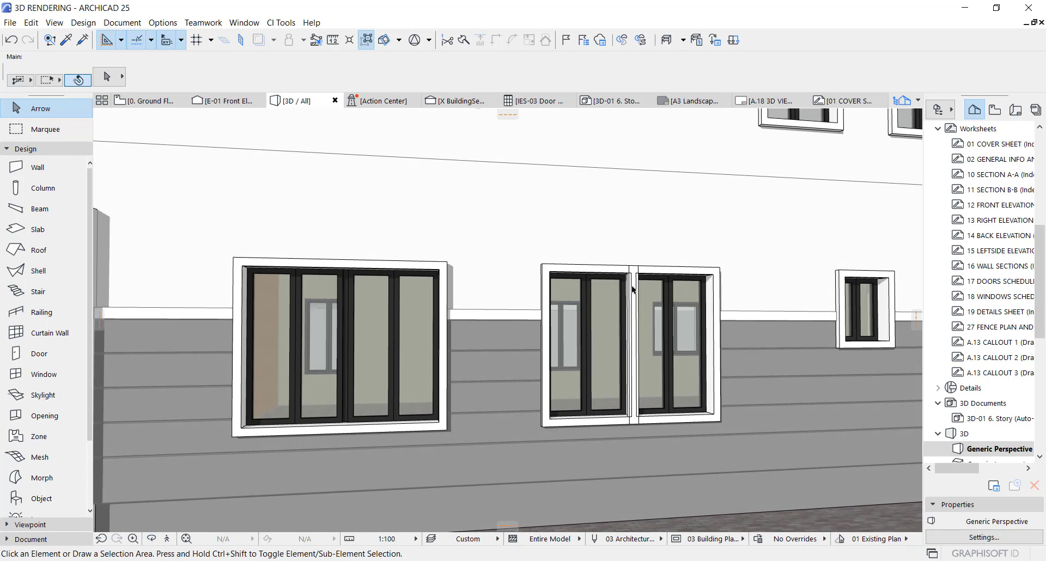
left_click(634, 419)
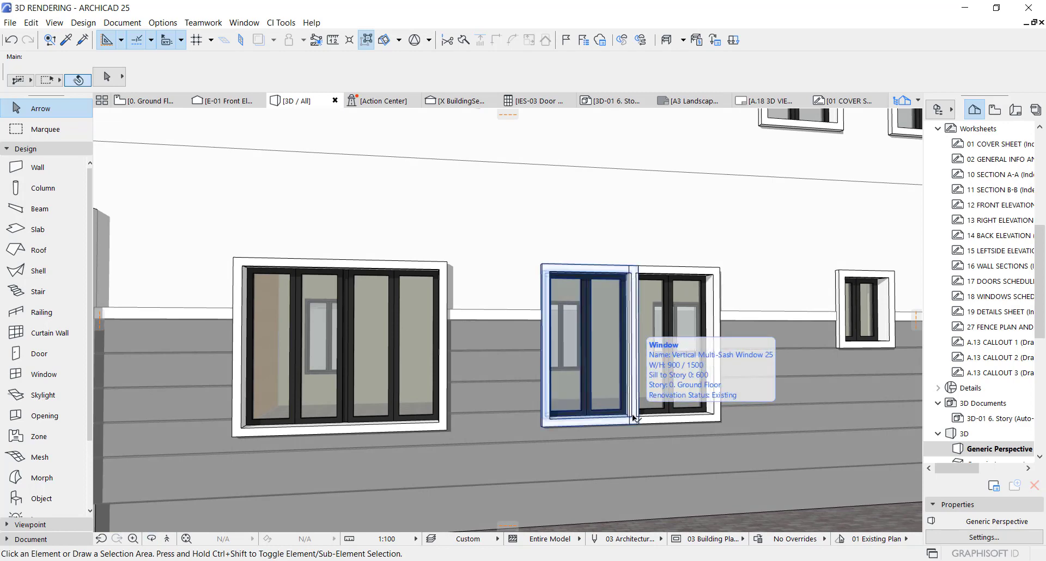
key("Escape")
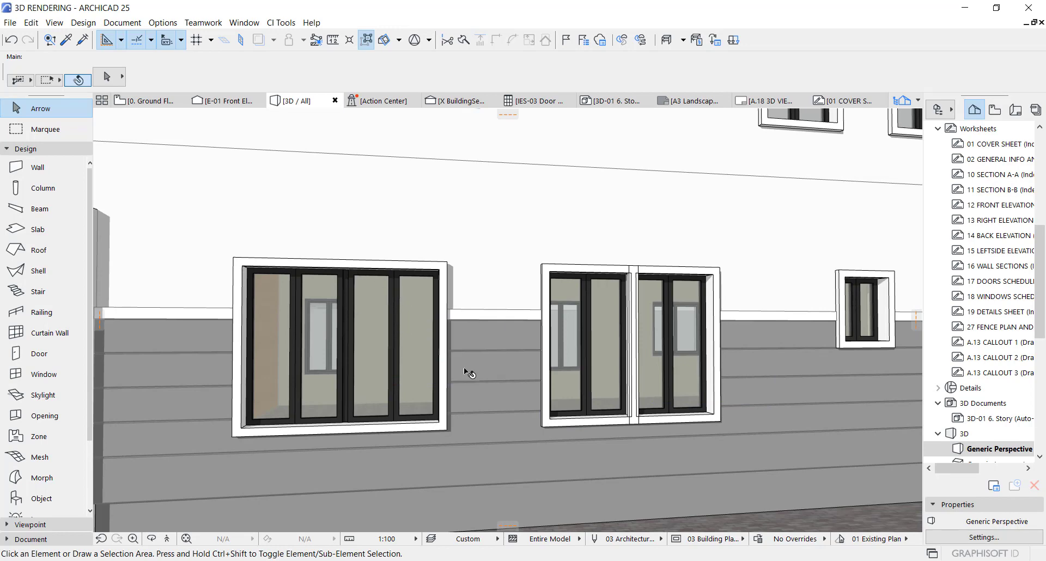
- Select the left window of the adjacent window pair
left_click(606, 381)
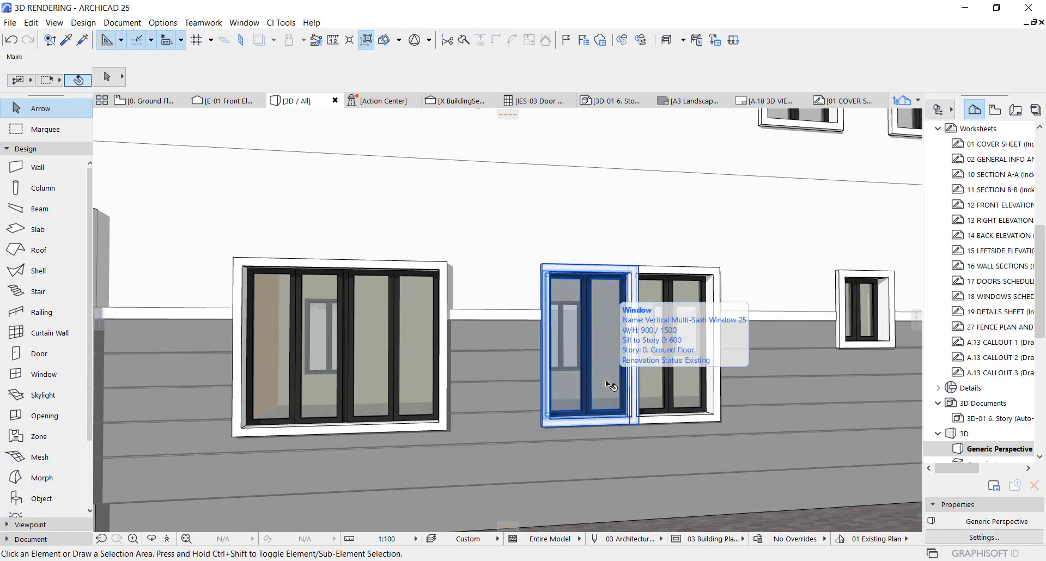
left_click(606, 366)
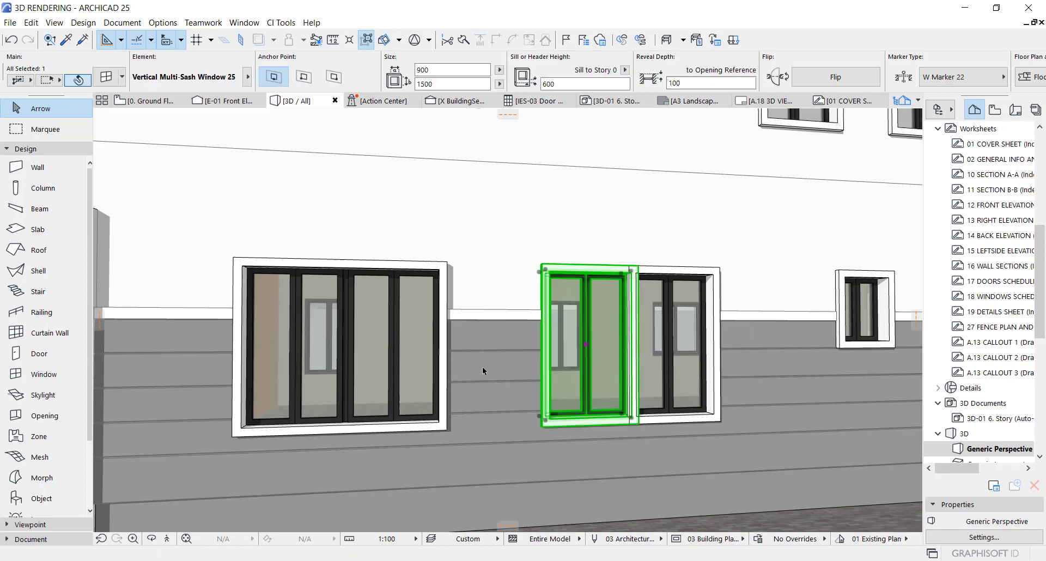
left_click(401, 348)
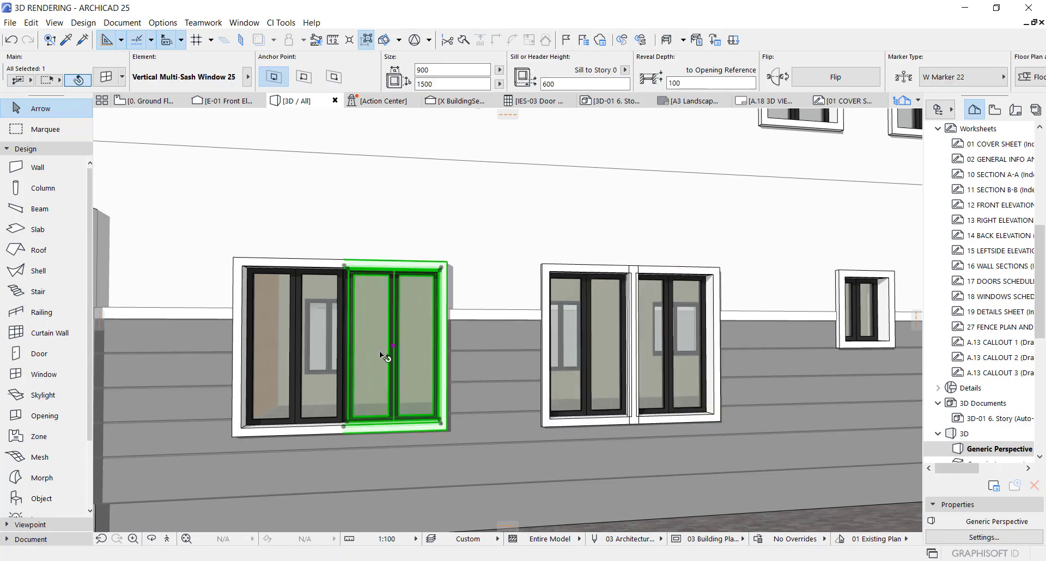
left_click(280, 357)
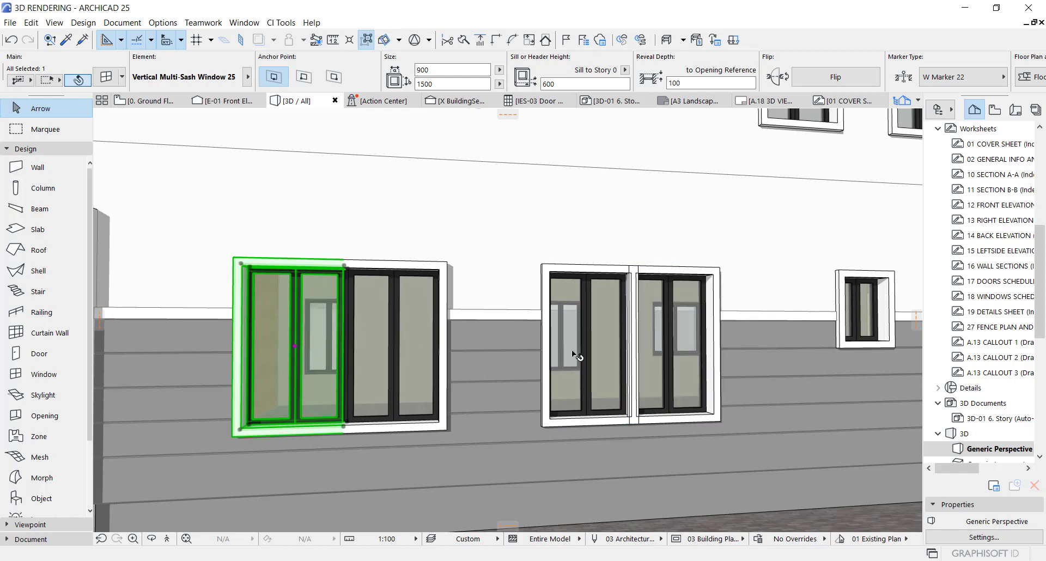
left_click(594, 334)
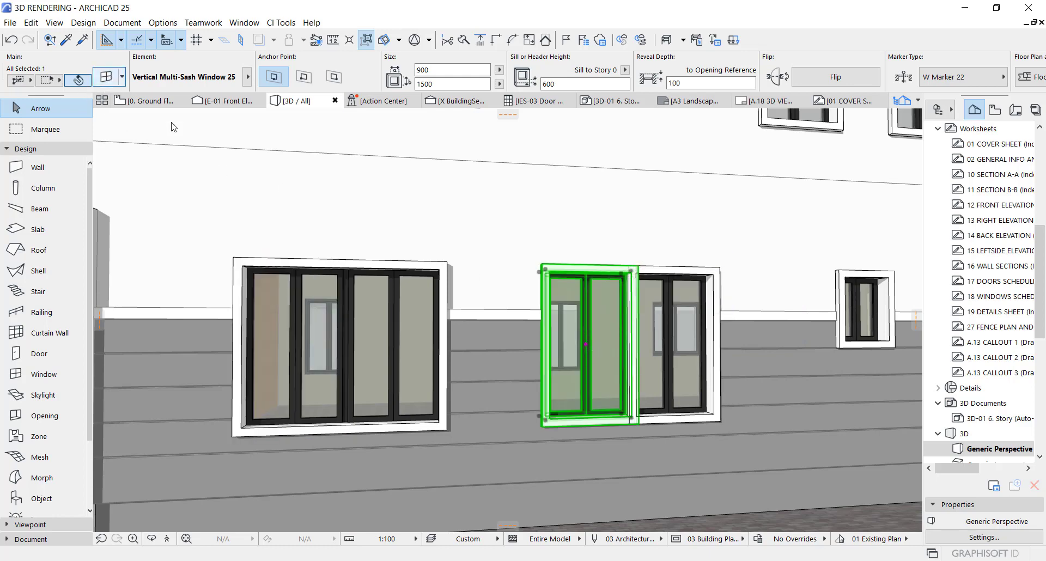
- Set the left window's Fixtures and Fittings ganging so its casing is ganged on both sides
double_click(565, 323)
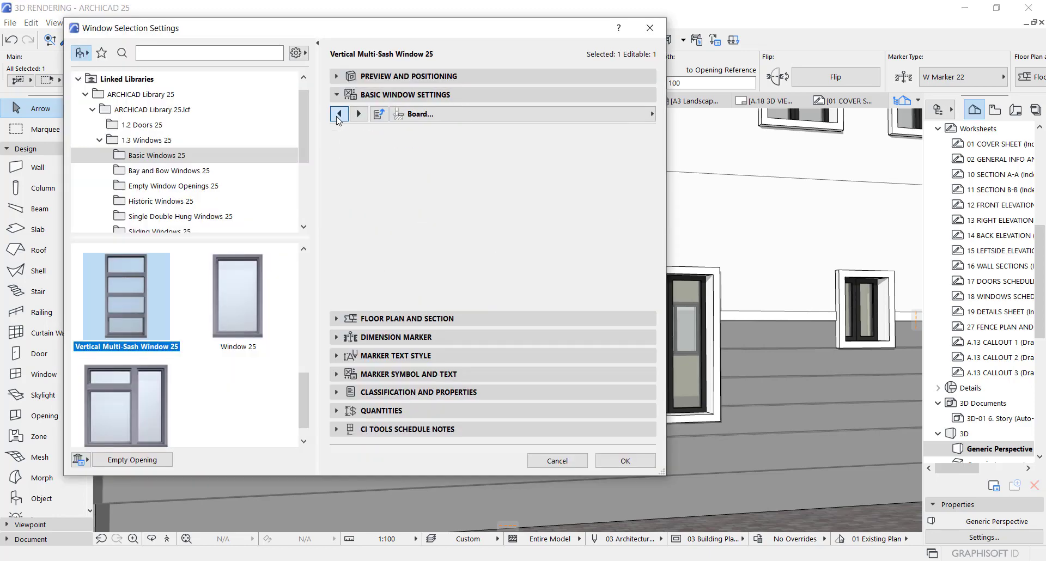
left_click(338, 114)
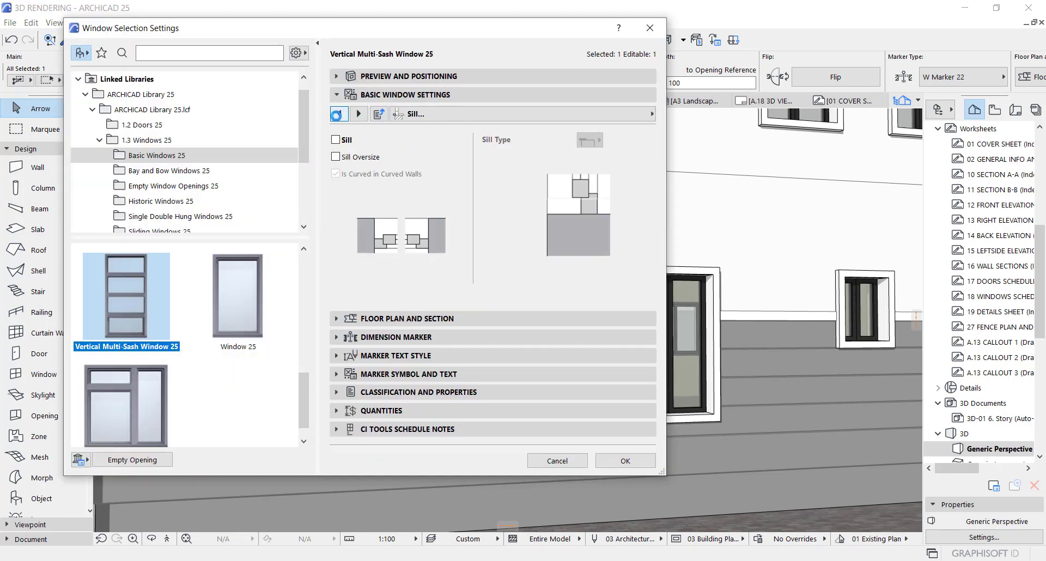
left_click(338, 115)
left_click(358, 113)
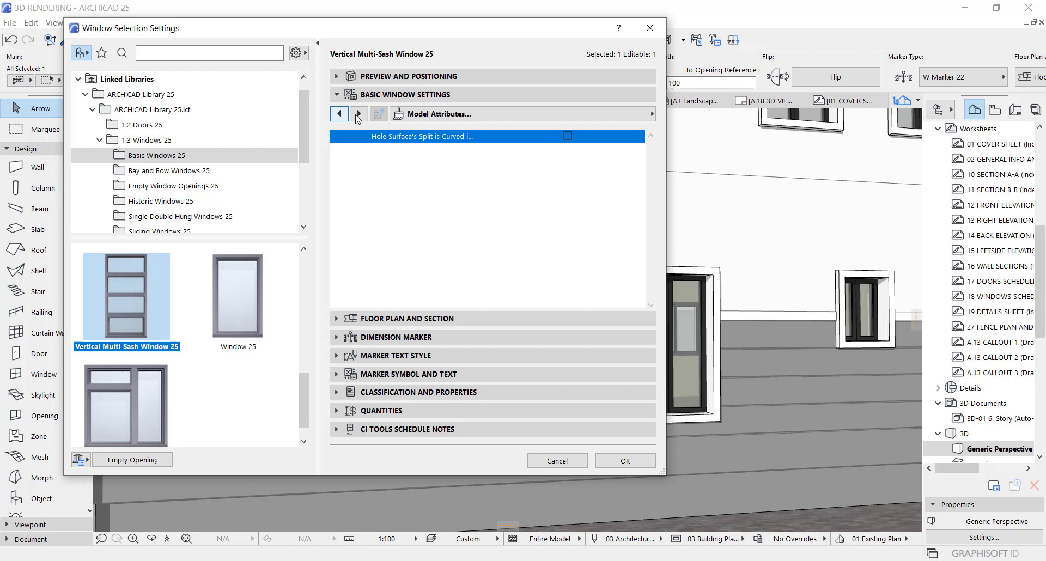
left_click(339, 113)
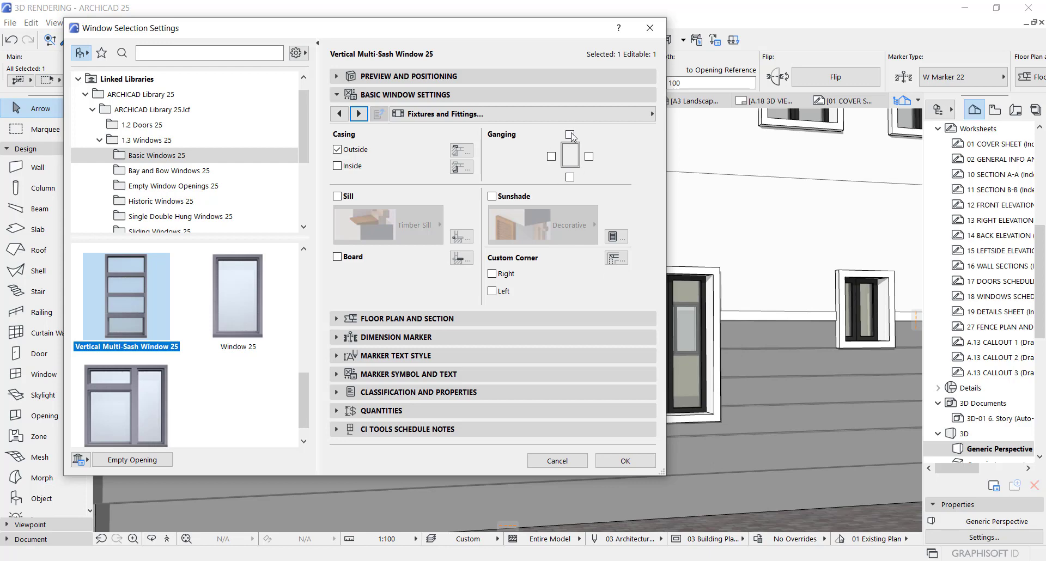
left_click(590, 157)
left_click(627, 464)
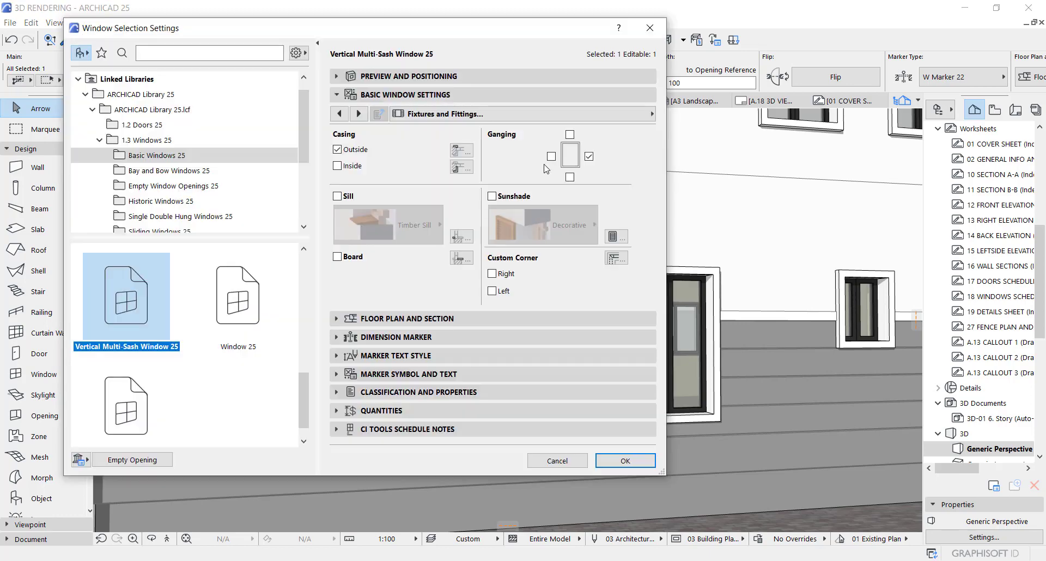
left_click(589, 156)
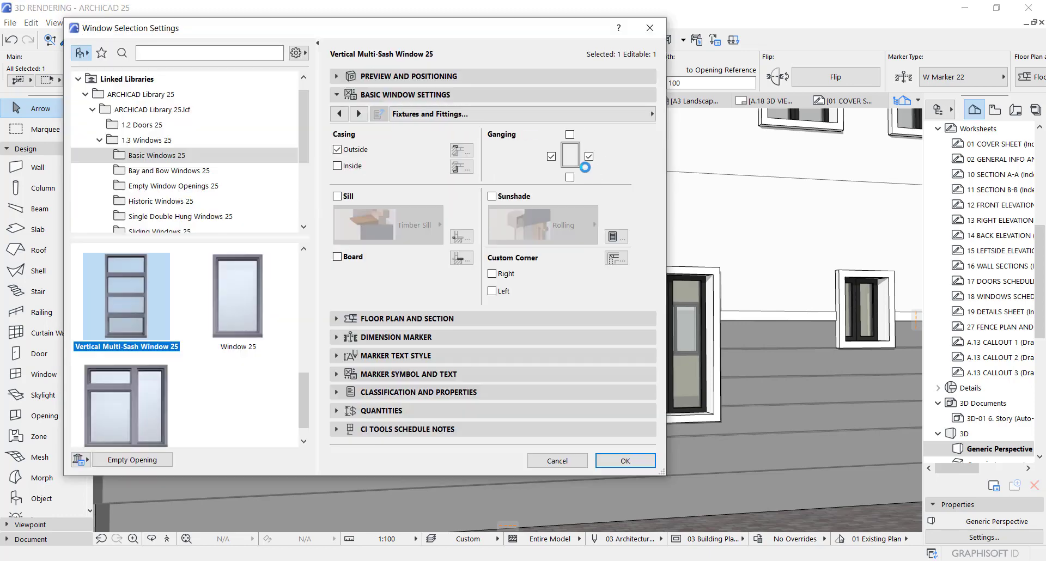
left_click(626, 461)
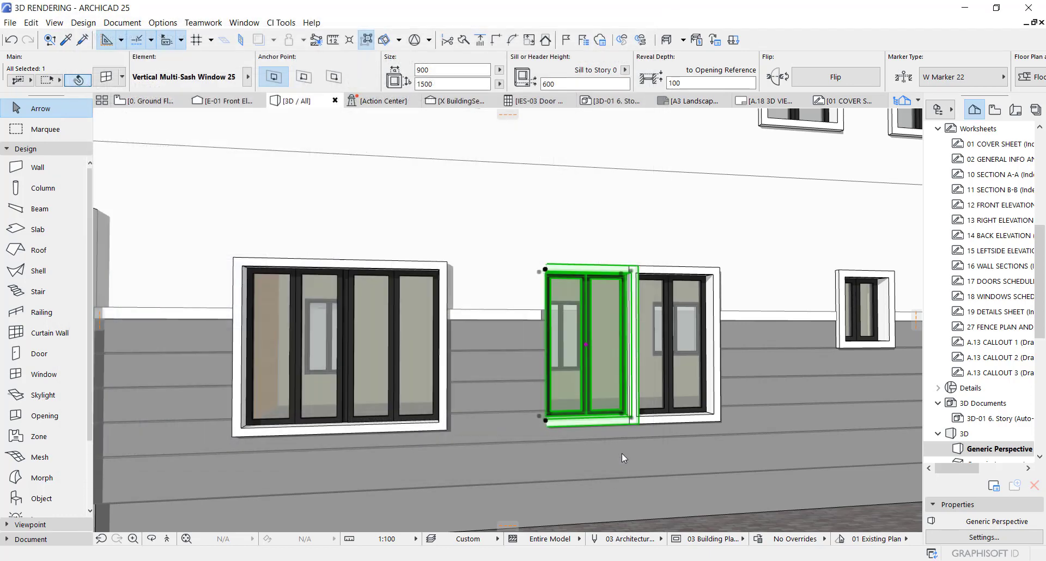
- Select the right window and turn on its ganging under Fixtures and Fittings
left_click(663, 332)
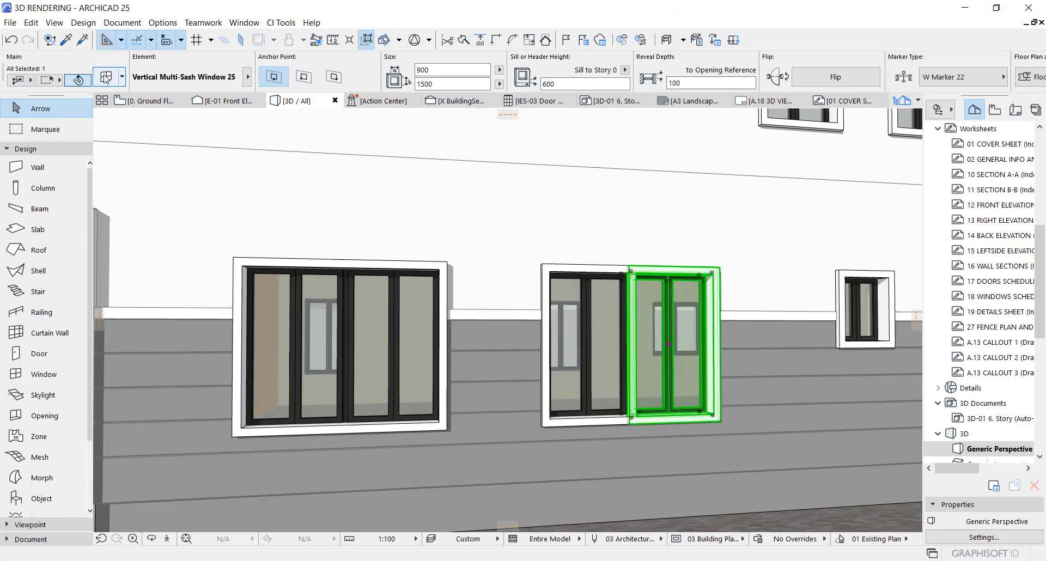
key("ctrl+t")
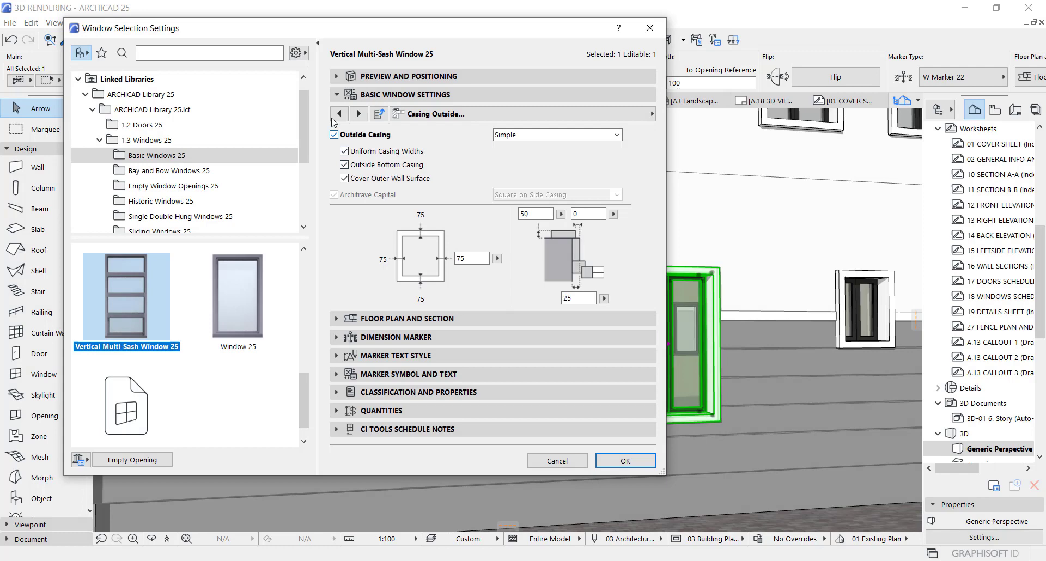
left_click(338, 114)
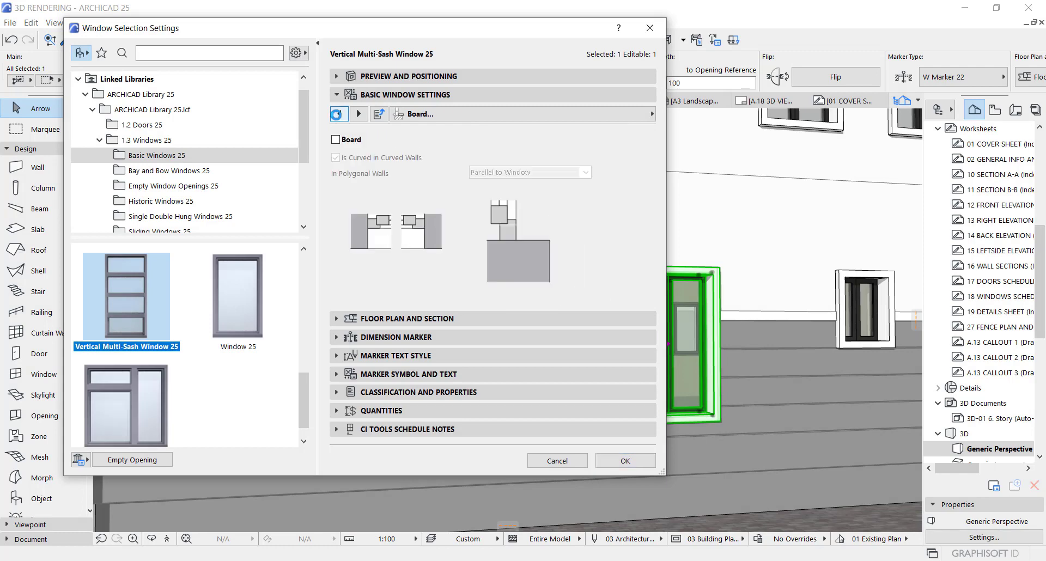
left_click(337, 114)
left_click(337, 114)
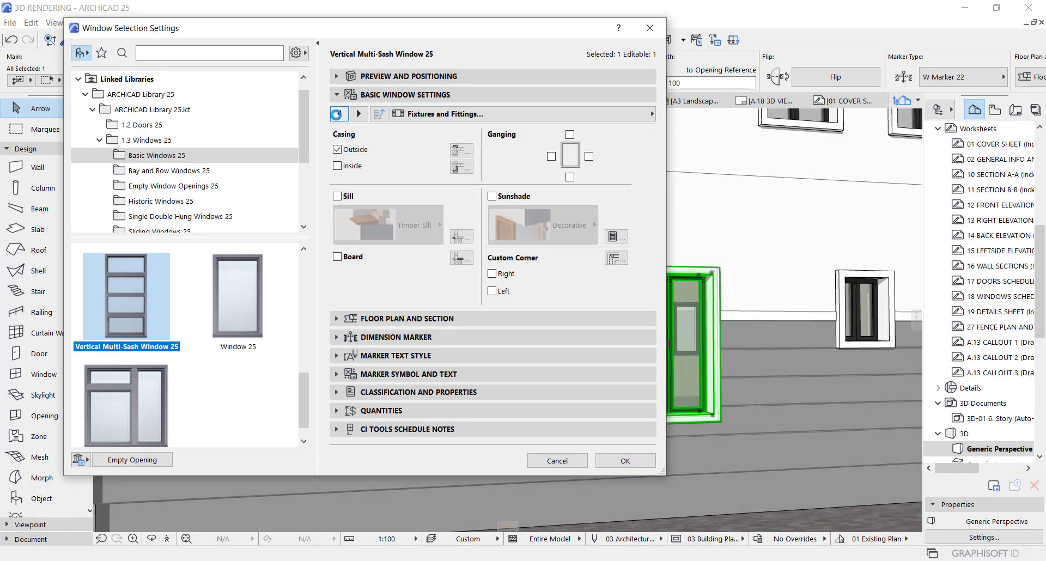
left_click(589, 156)
left_click(620, 462)
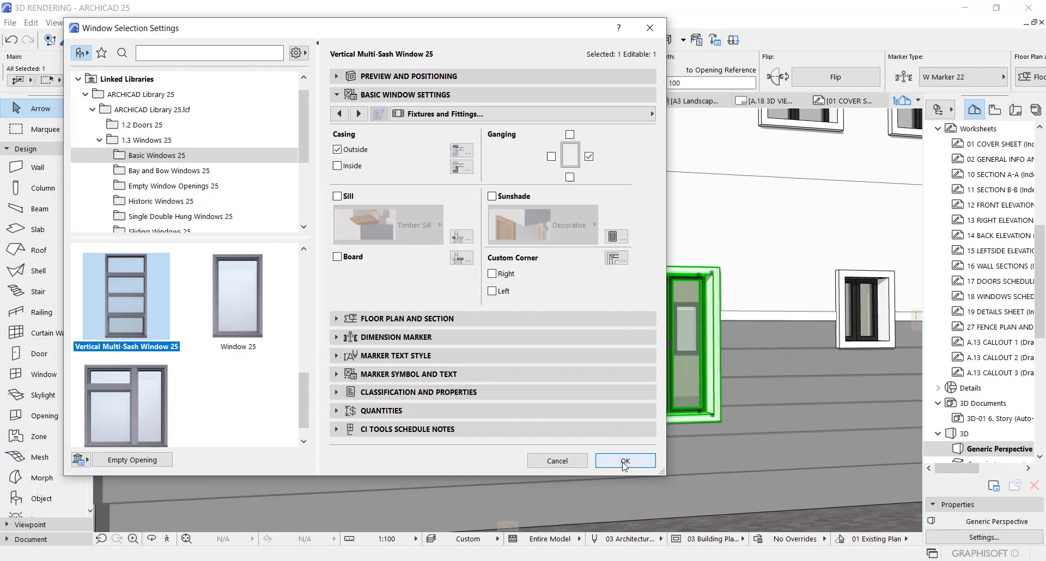
left_click(626, 461)
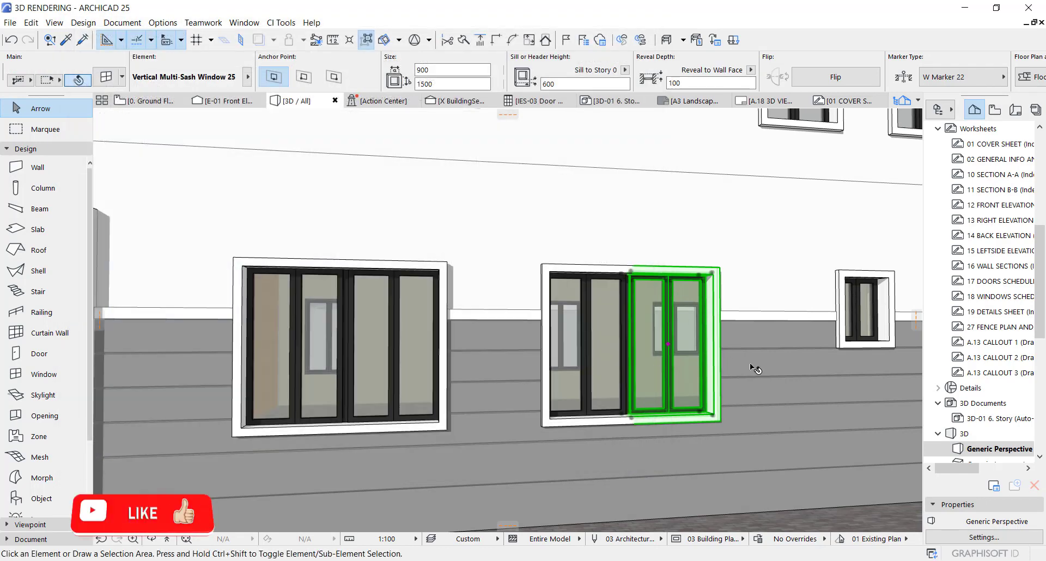
- Deselect and orbit the 3D view around the merged four-sash window
key("Escape")
key("o")
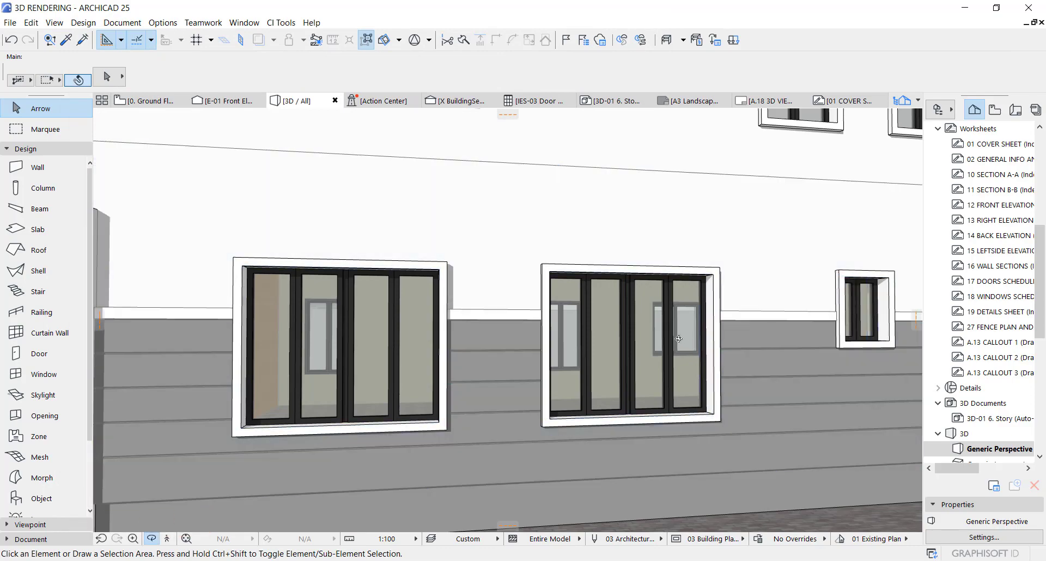
left_click_drag(678, 339, 523, 323)
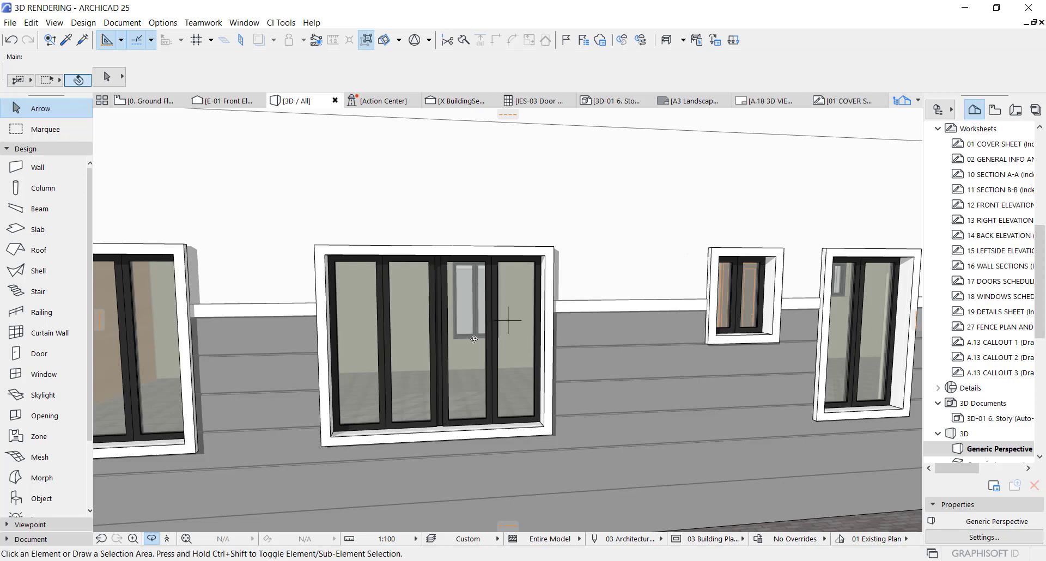
left_click_drag(475, 346, 510, 316)
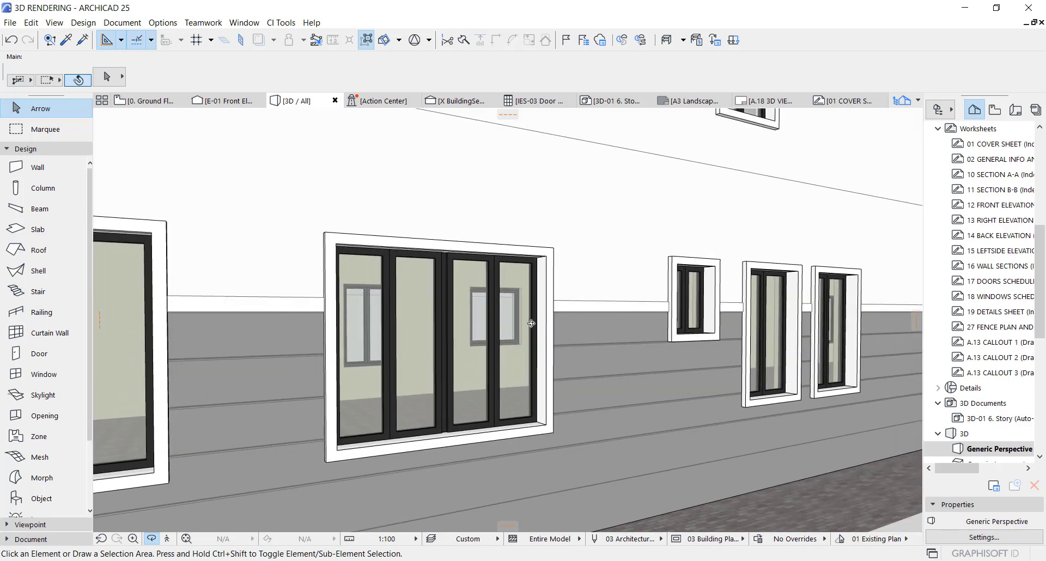
left_click(510, 316)
- Check windows W3 and W4 on the ground floor plan, then return to the 3D view
key("F2")
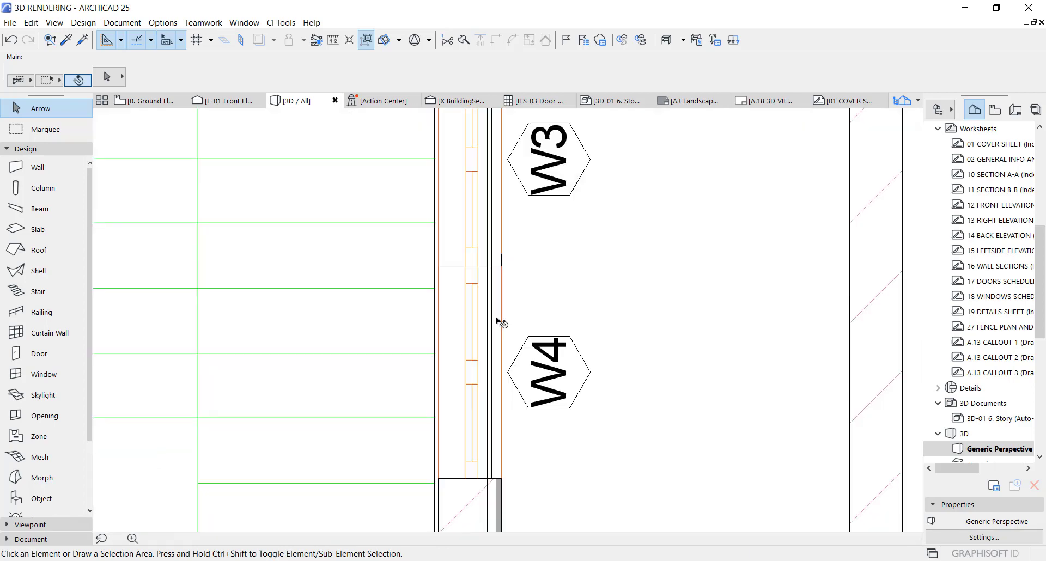
scroll(509, 384, "down", 3)
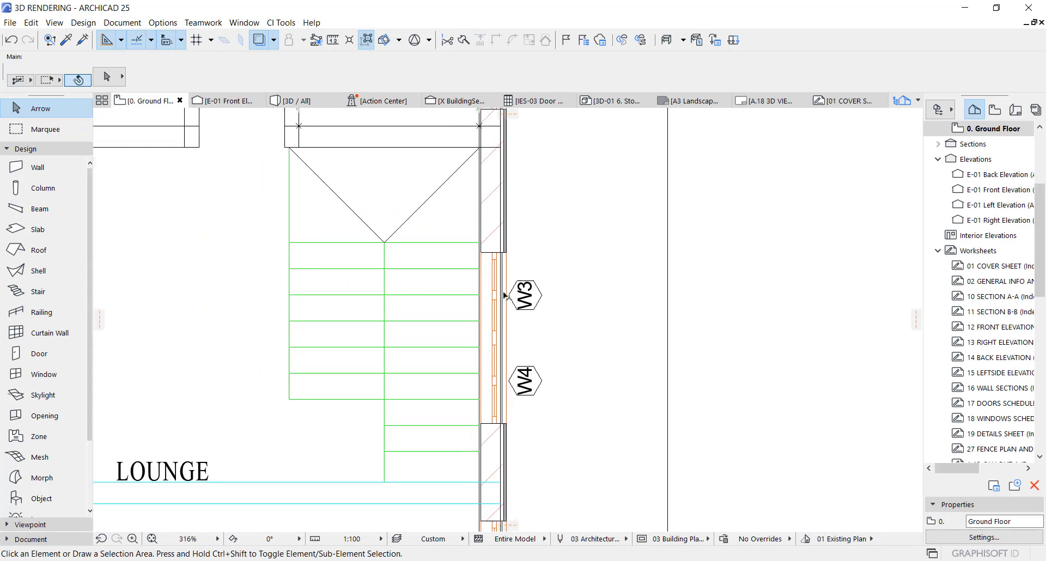
left_click(507, 256)
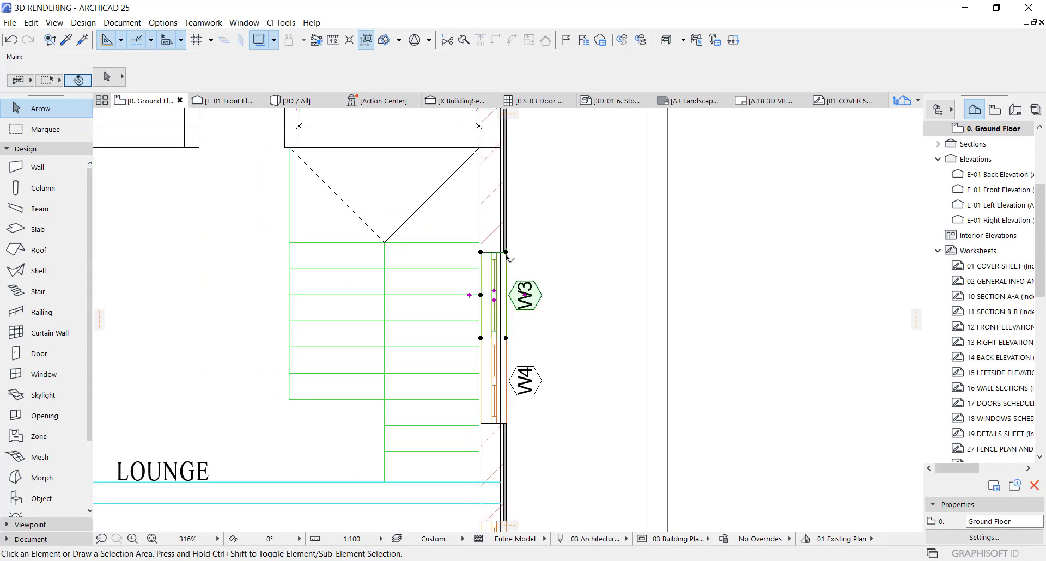
left_click(506, 417)
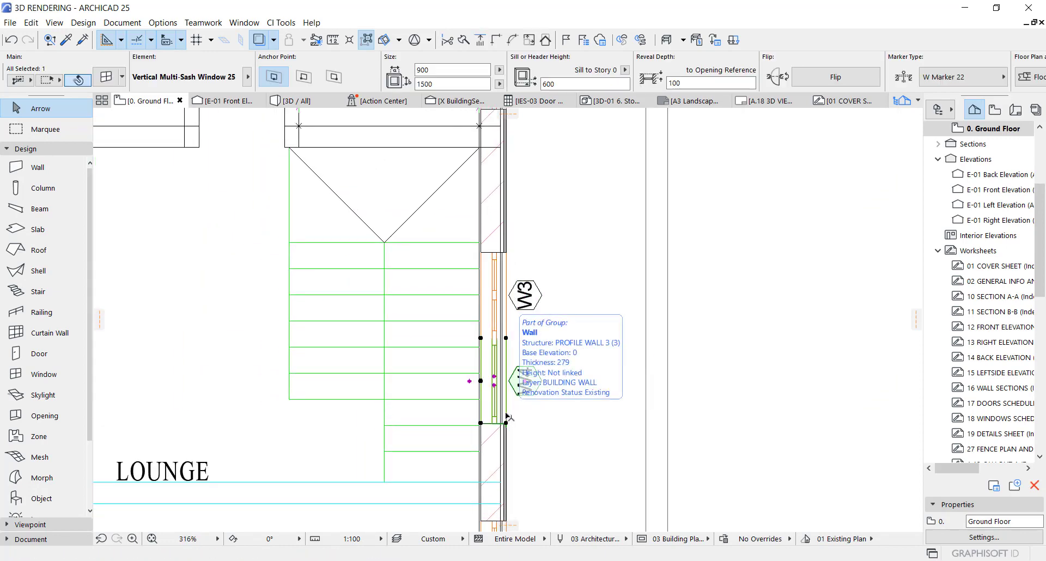
scroll(510, 394, "down", 2)
key("F3")
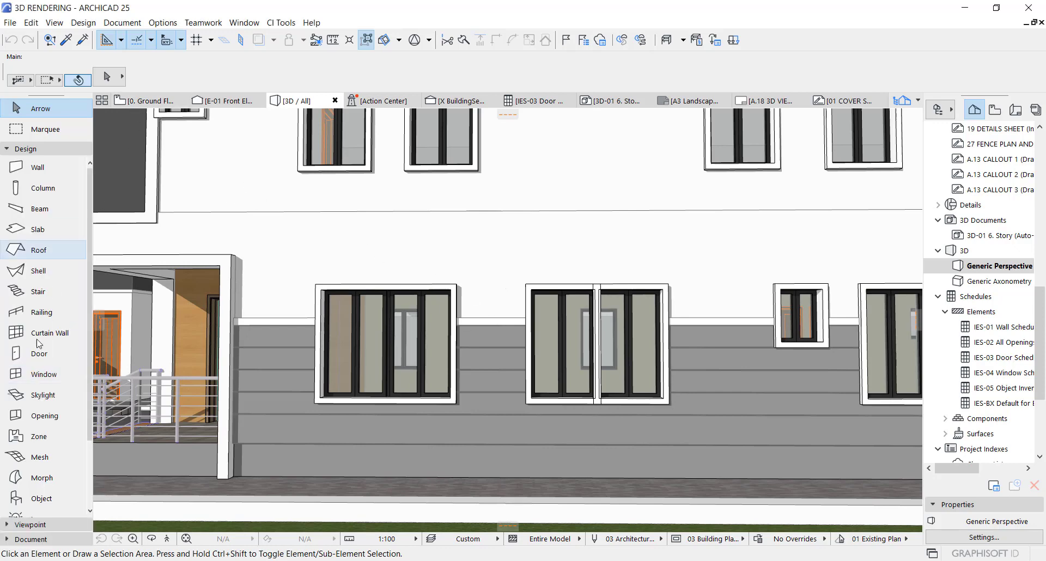
- Set Horizontal Multi-Sash Window 25 from 1.3 Windows 25 > Basic Windows 25 as the default window
left_click(44, 377)
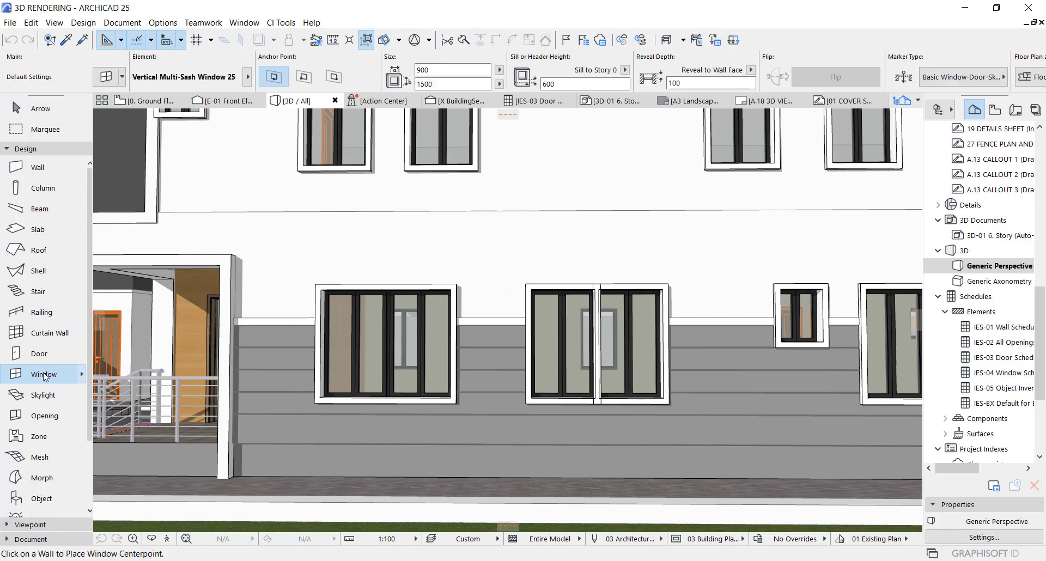
double_click(44, 377)
scroll(153, 142, "up", 3)
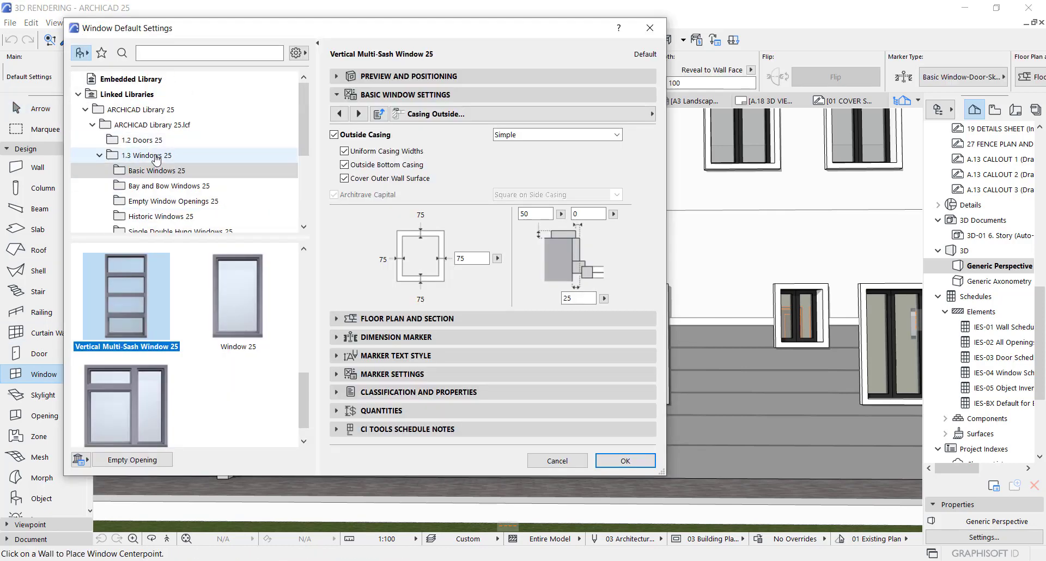
left_click(155, 158)
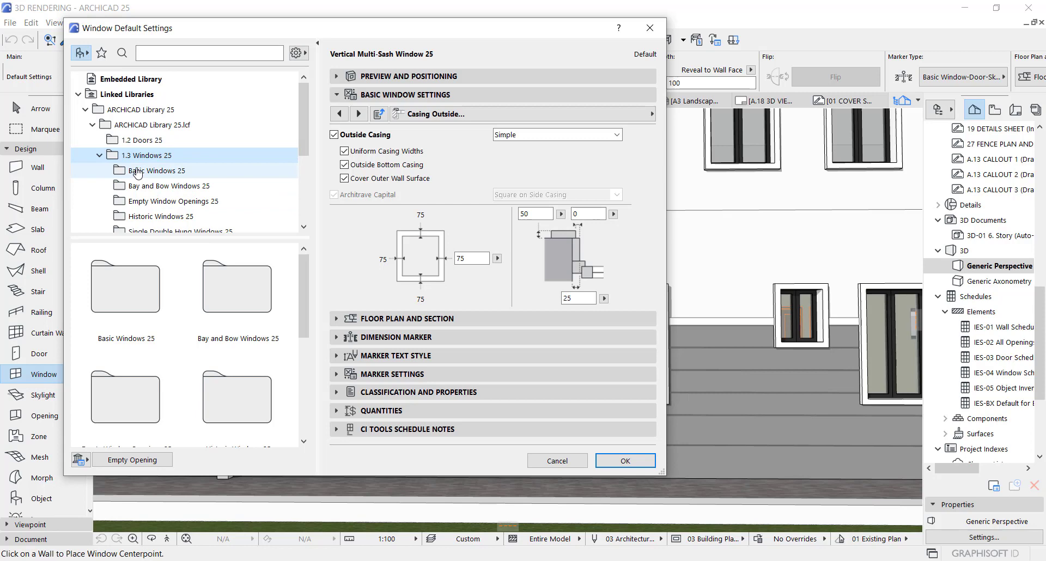
left_click(138, 173)
scroll(237, 340, "down", 2)
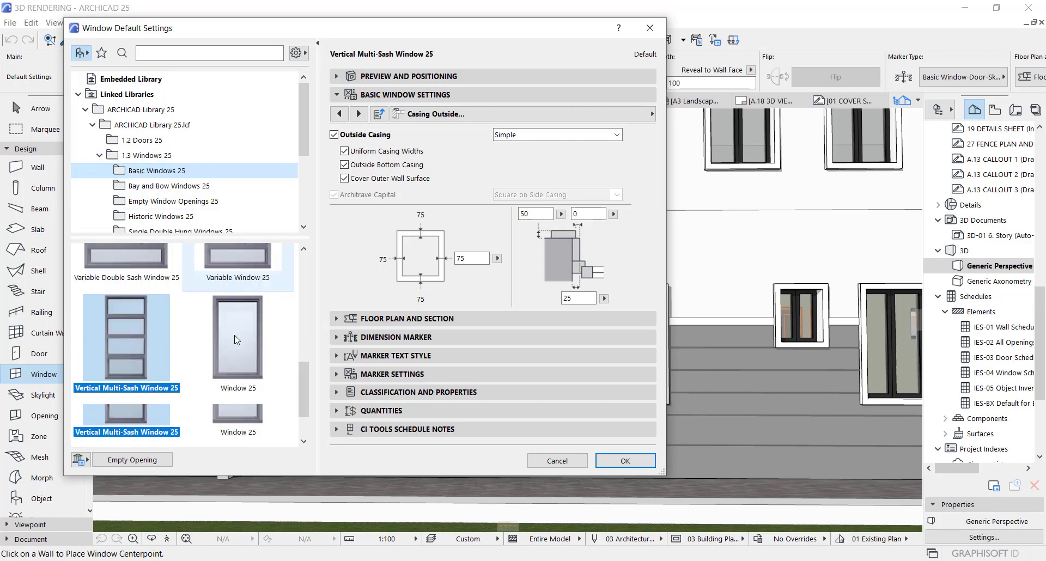
scroll(236, 333, "up", 8)
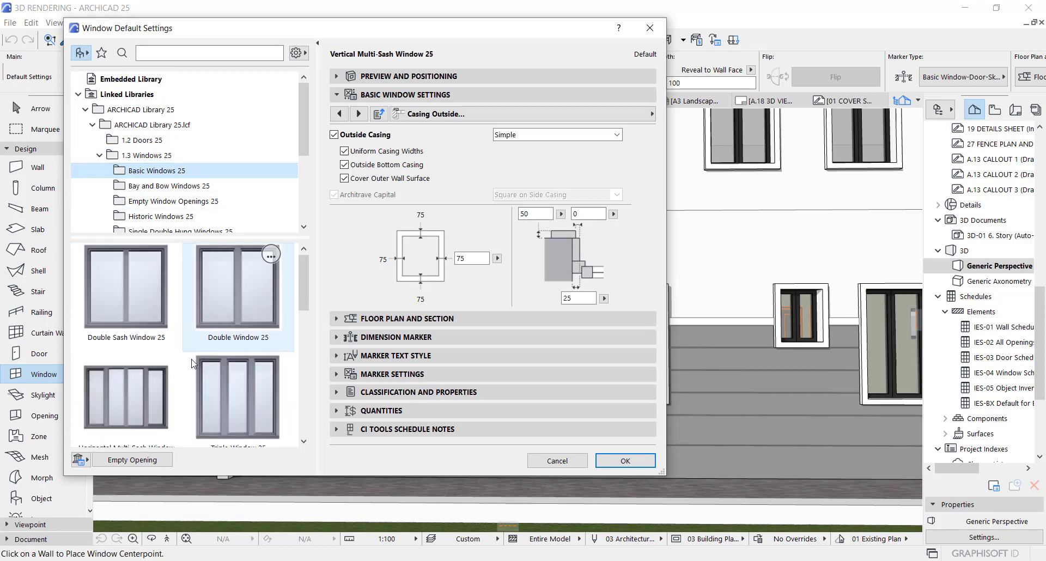
left_click(148, 379)
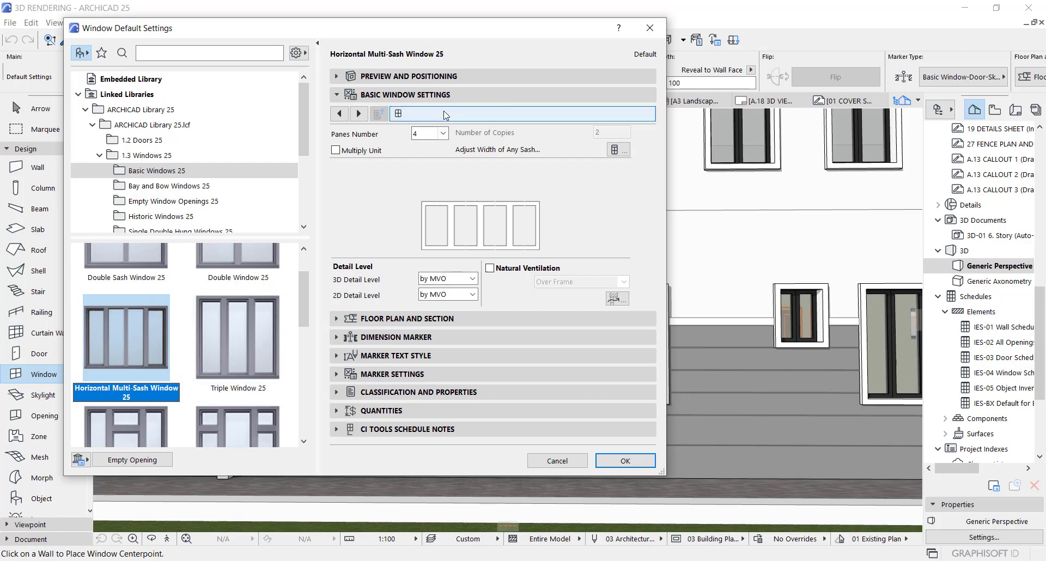
- Set the Horizontal Multi-Sash Window's number of panes to 2
left_click(442, 79)
left_click(442, 77)
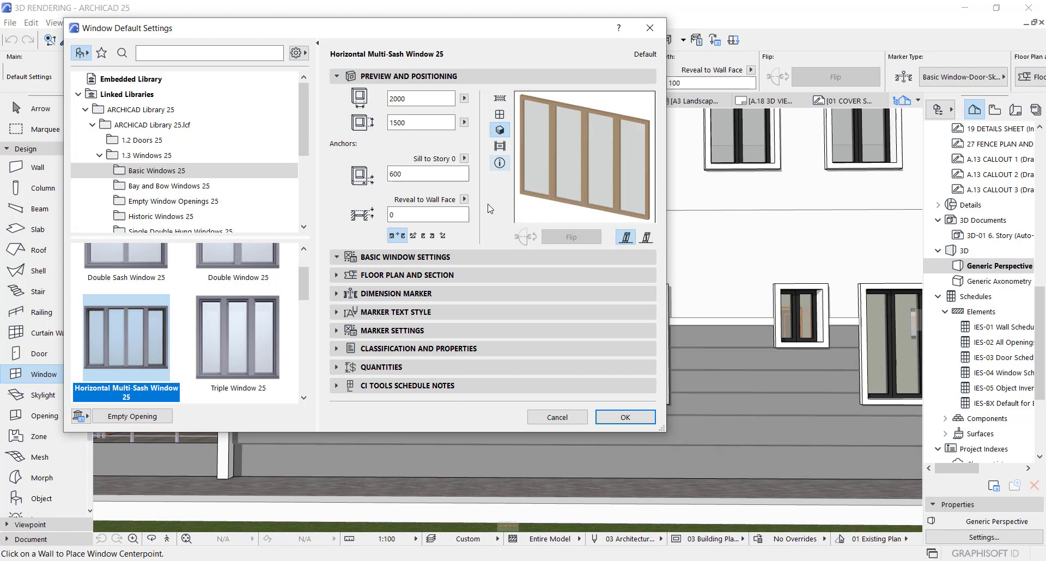
left_click(432, 257)
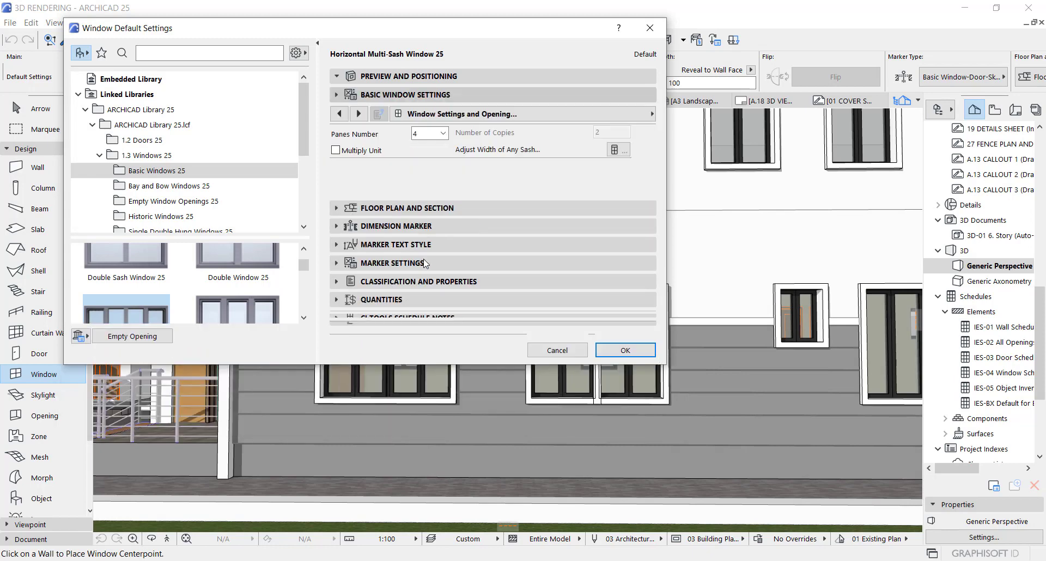
left_click(436, 134)
left_click(428, 158)
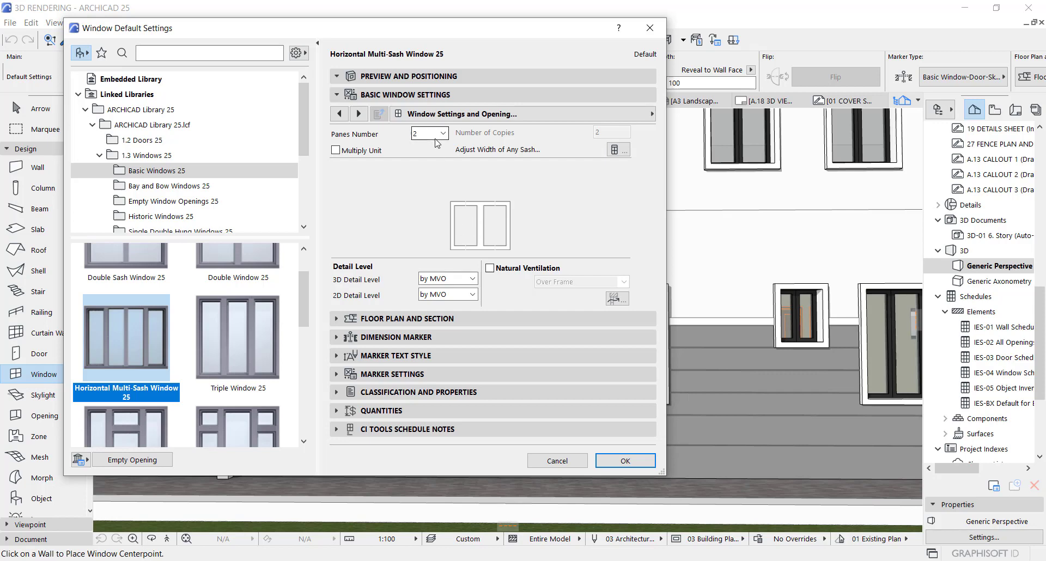
- Review the frame, sash, handle, ventilation and opening pages, keeping the default settings
left_click(357, 116)
left_click(358, 113)
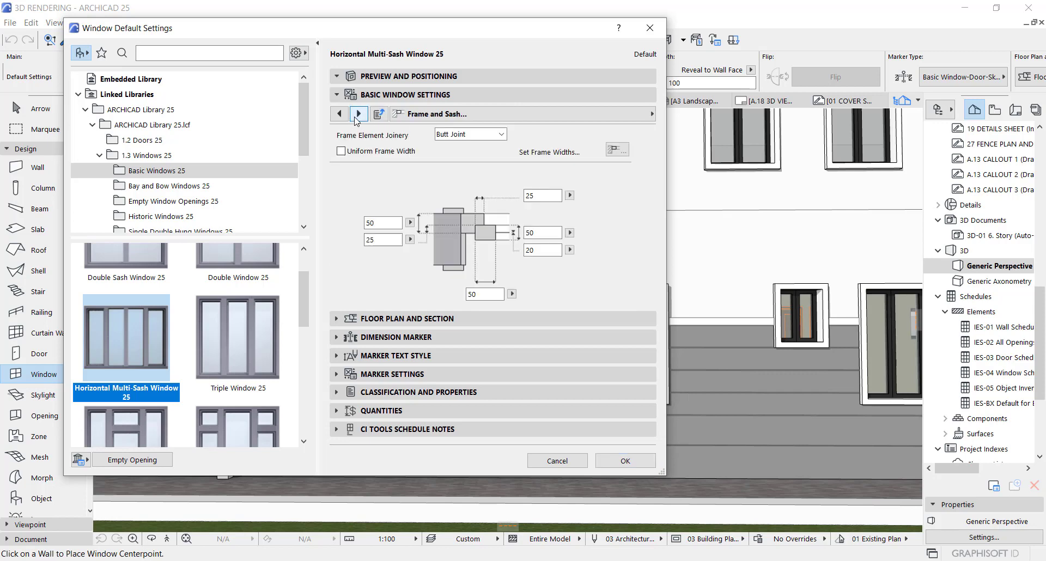
left_click(359, 113)
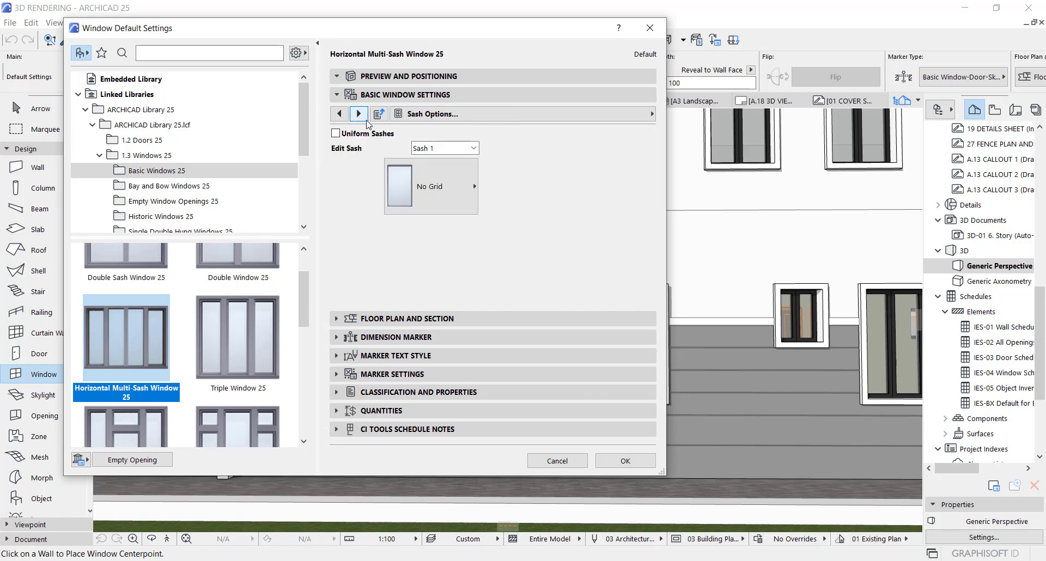
left_click(358, 114)
left_click(359, 114)
left_click(359, 114)
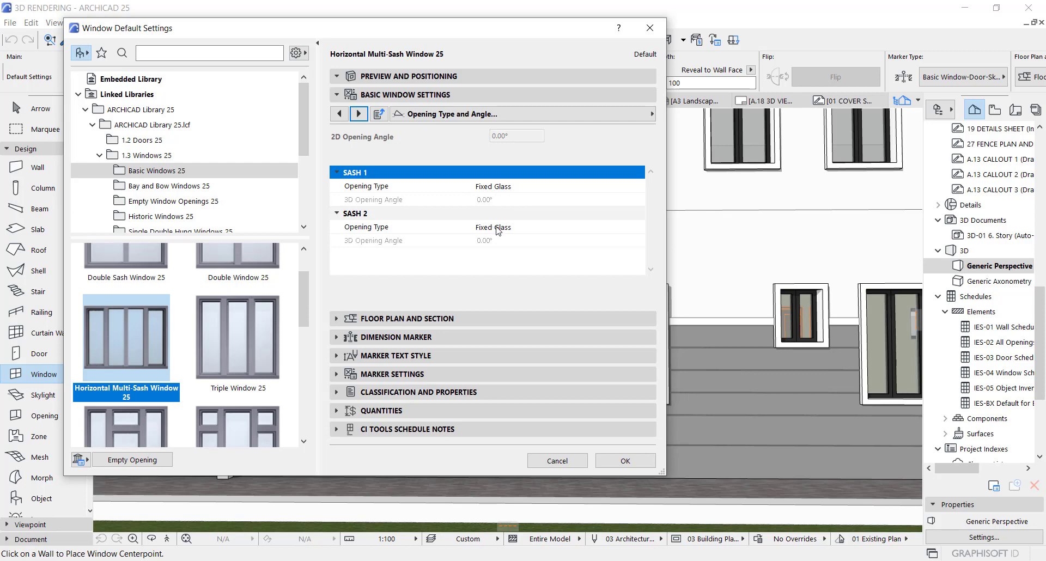
left_click(614, 462)
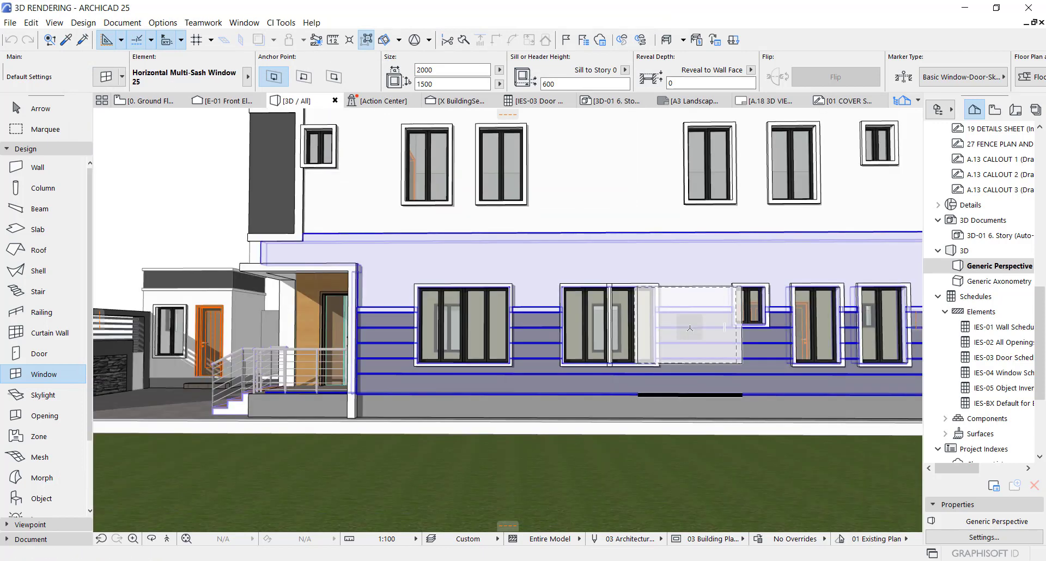
- Place the 2000 × 1500 window on the lower side wall and choose its opening side
left_click(717, 405)
left_click(717, 420)
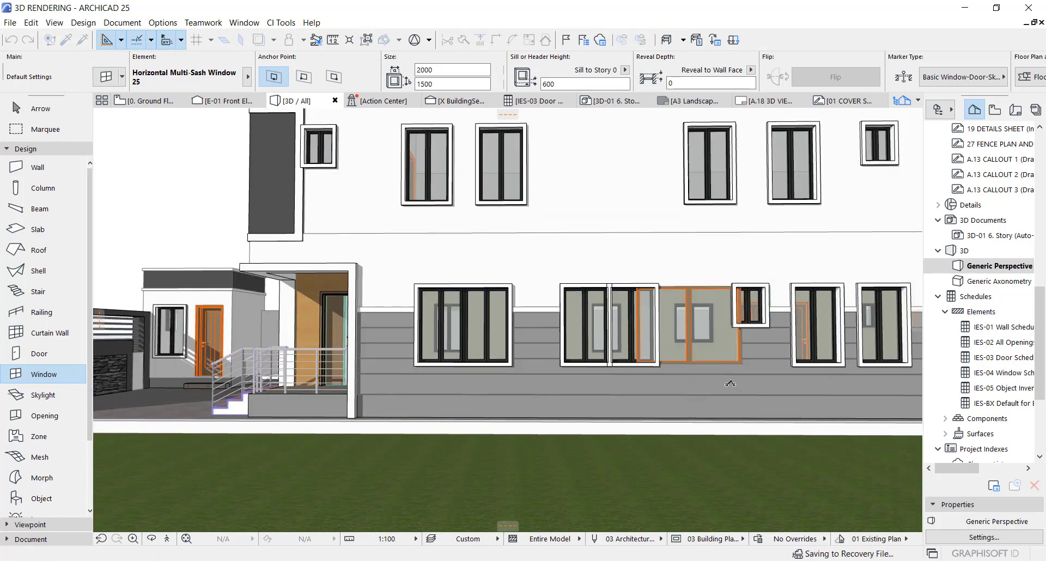
key("Escape")
scroll(767, 324, "up", 5)
- Turn on the new window's Simple outside casing and change its width from 100 to 75
left_click(656, 261)
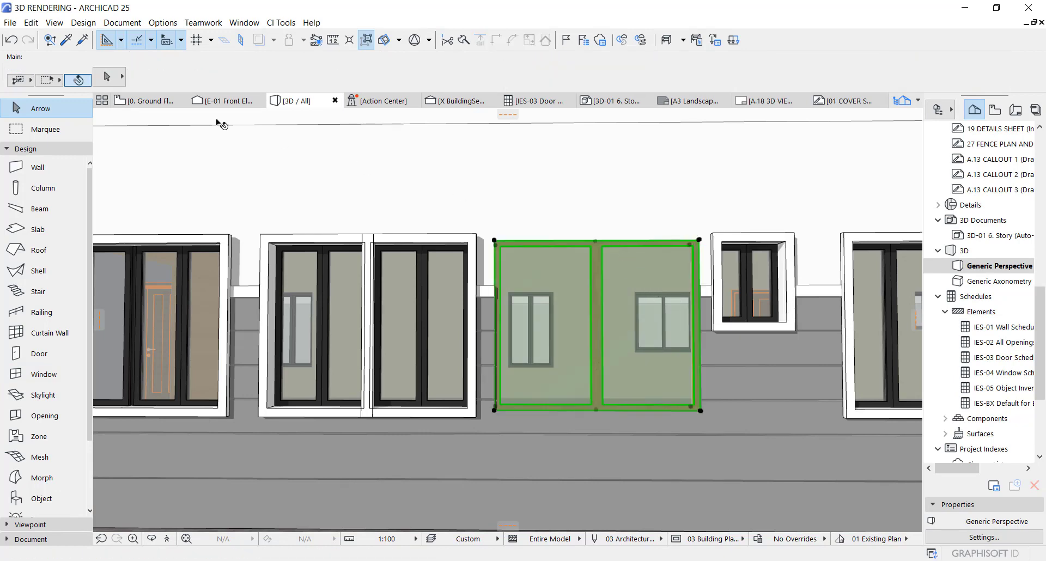
double_click(669, 263)
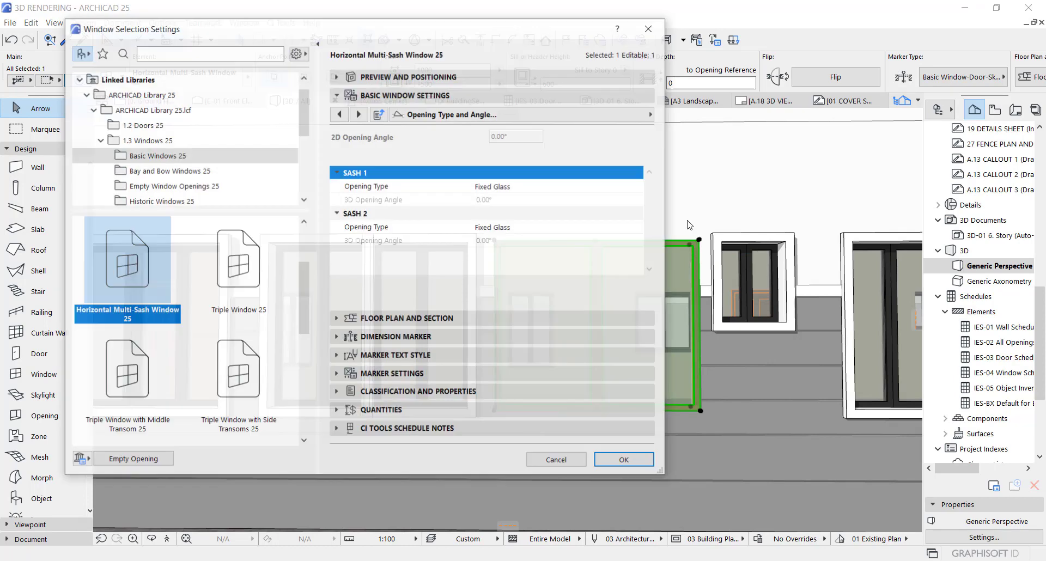
left_click(611, 113)
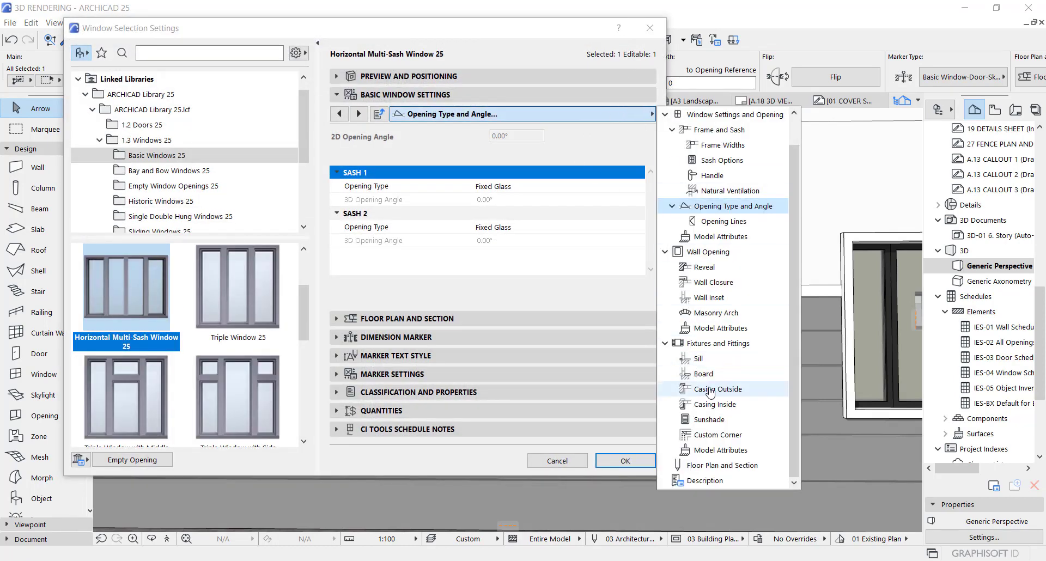
left_click(710, 389)
left_click(331, 135)
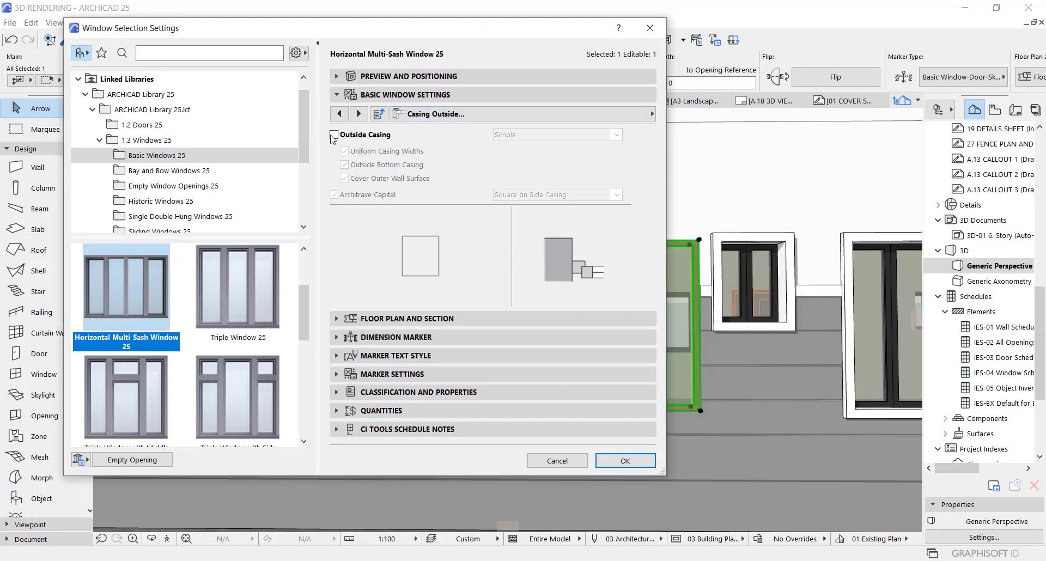
left_click(333, 135)
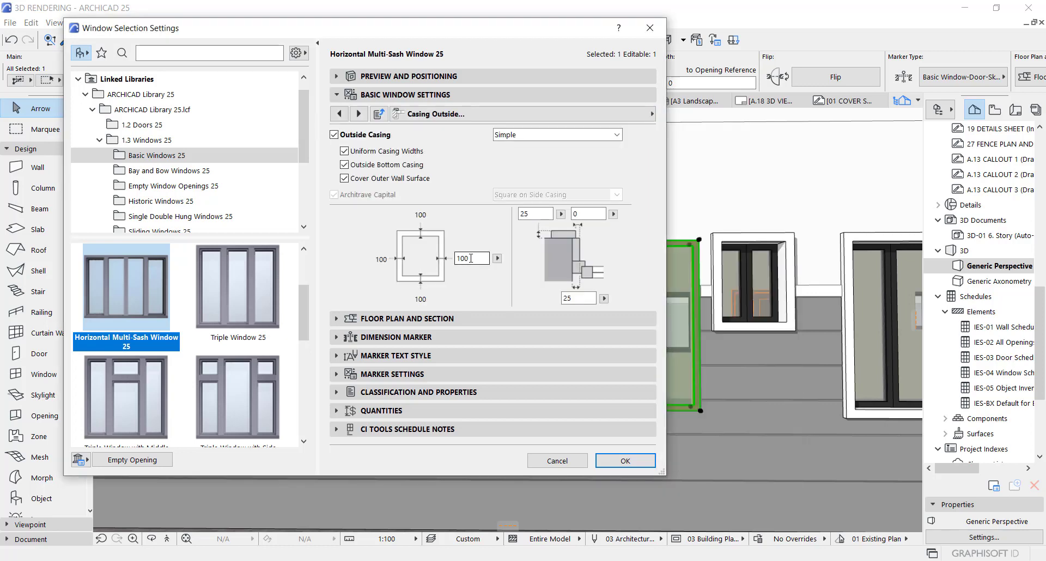
double_click(471, 259)
type("75")
left_click(632, 115)
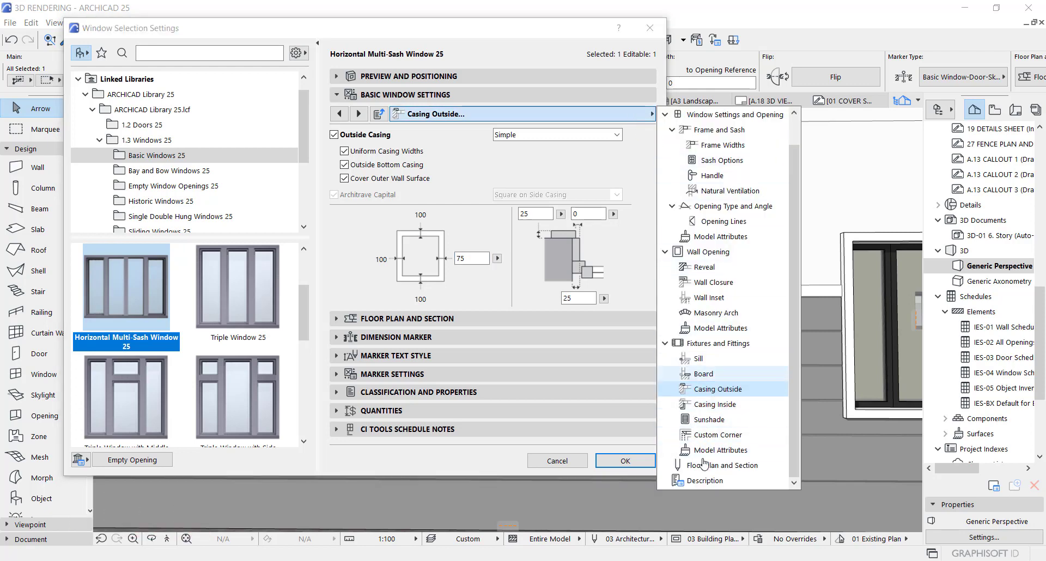
- Make the outside casing surface Paint - Glossy White
left_click(707, 452)
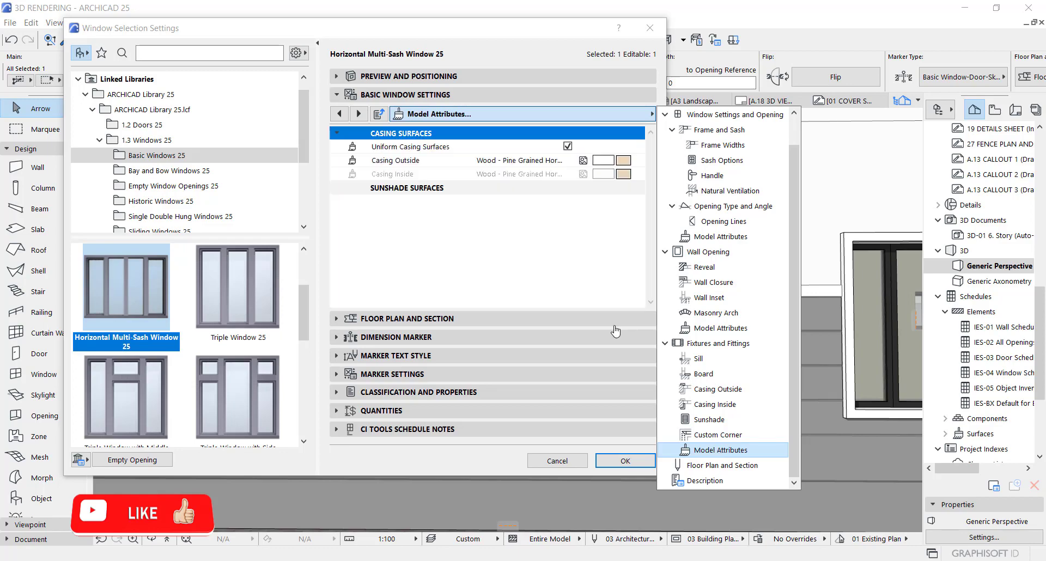
left_click(624, 160)
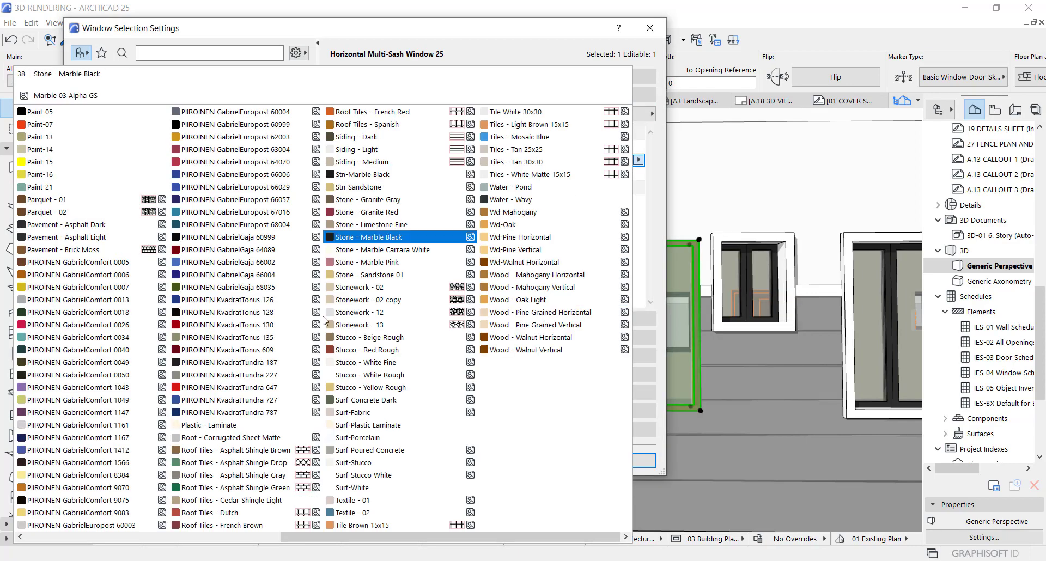
scroll(270, 391, "up", 10)
left_click(367, 275)
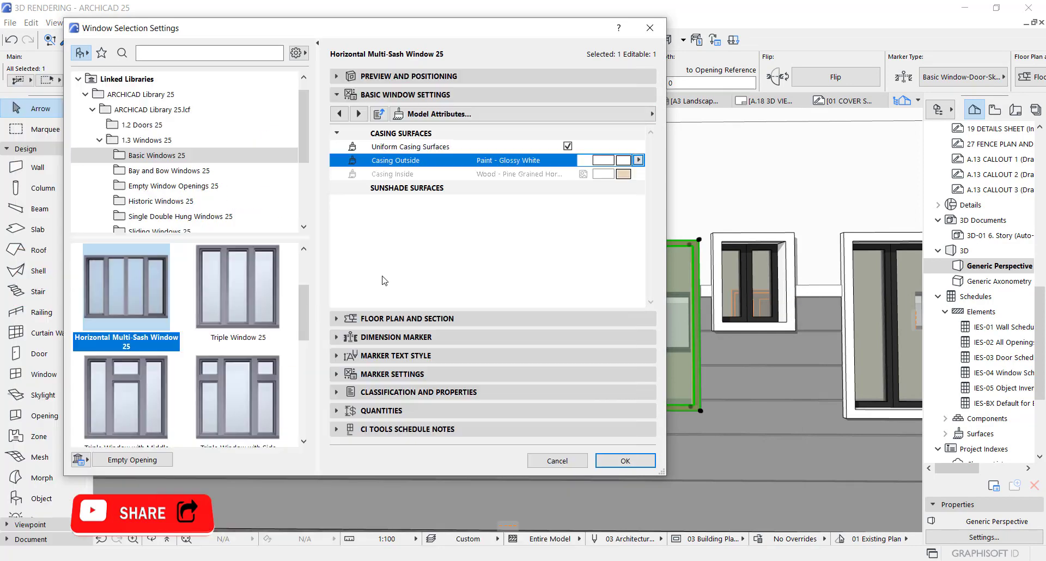
- Set the outer frame to Paint-04, apply it uniformly to the inner frame, and confirm
left_click(615, 113)
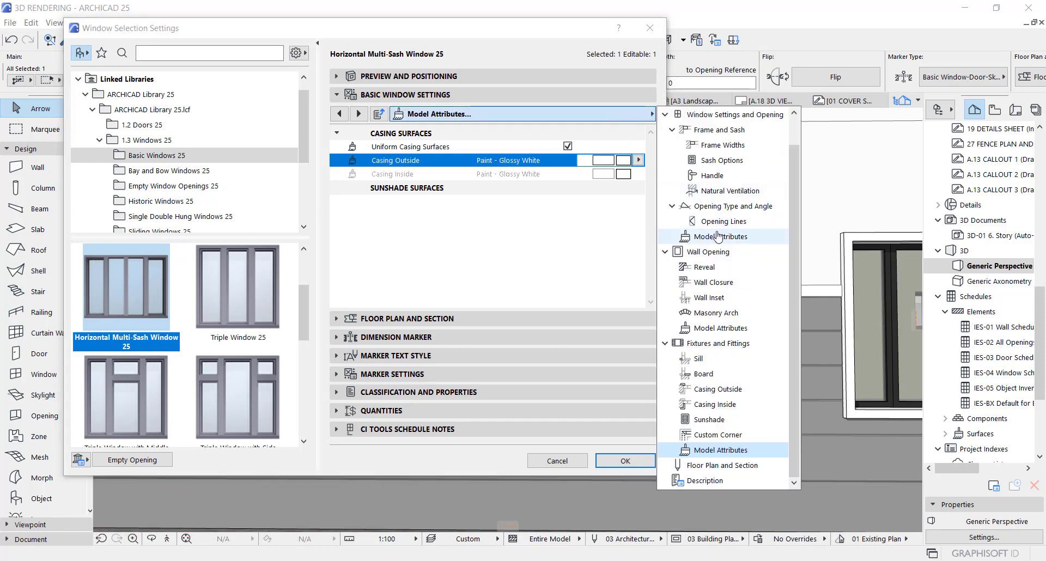
left_click(718, 237)
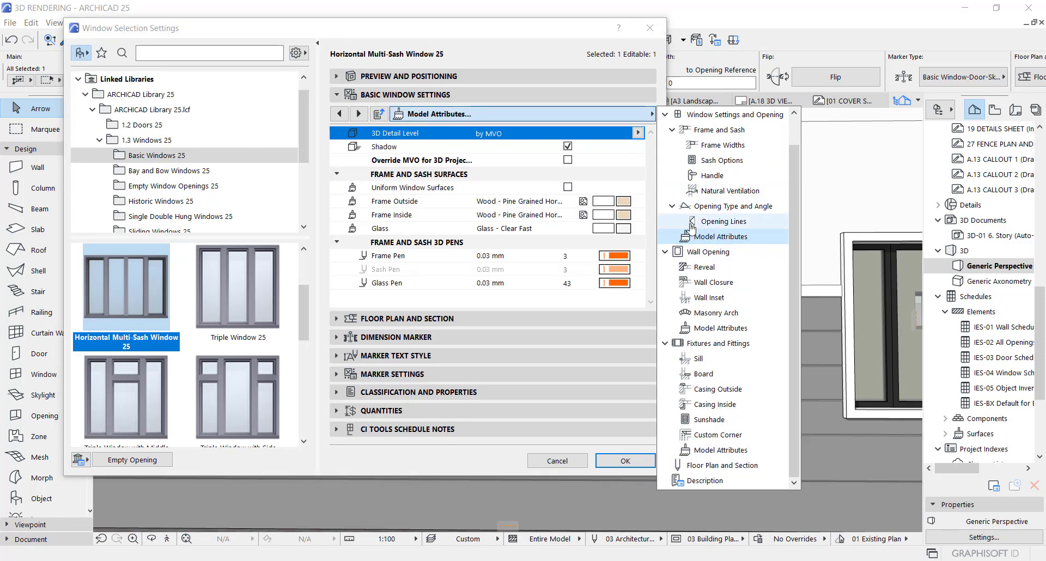
left_click(721, 328)
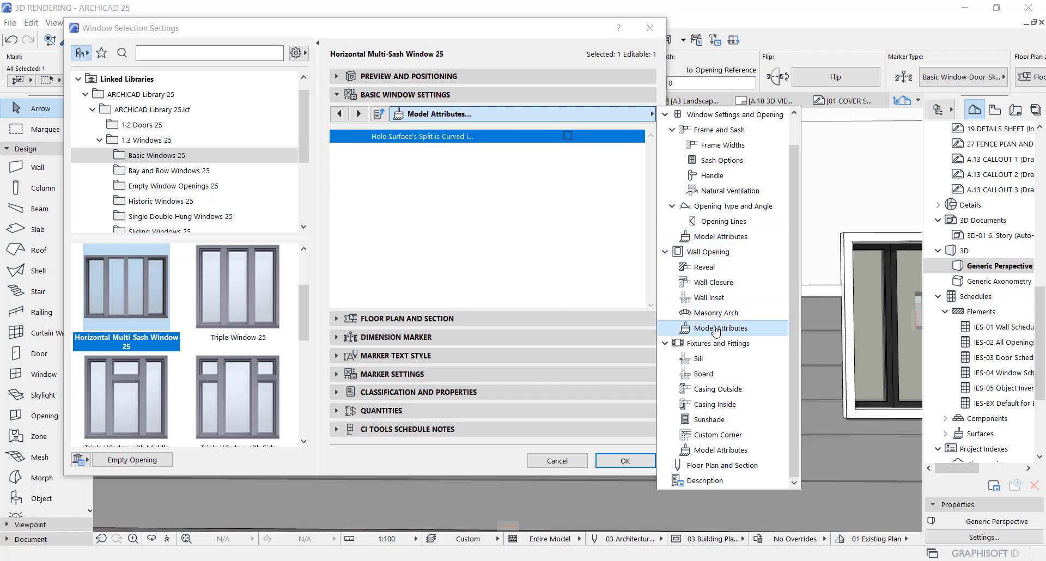
left_click(718, 238)
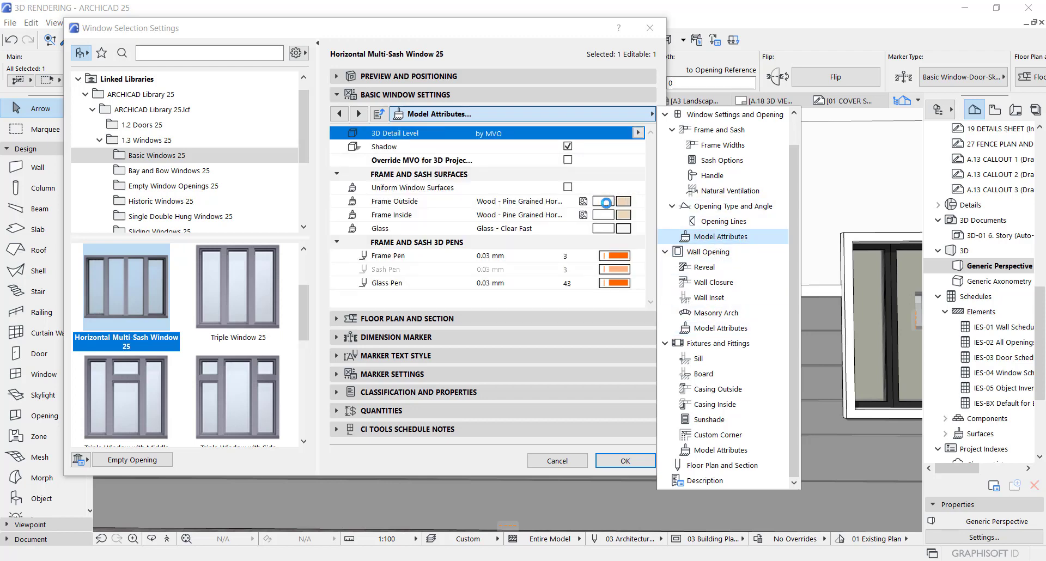
left_click(627, 205)
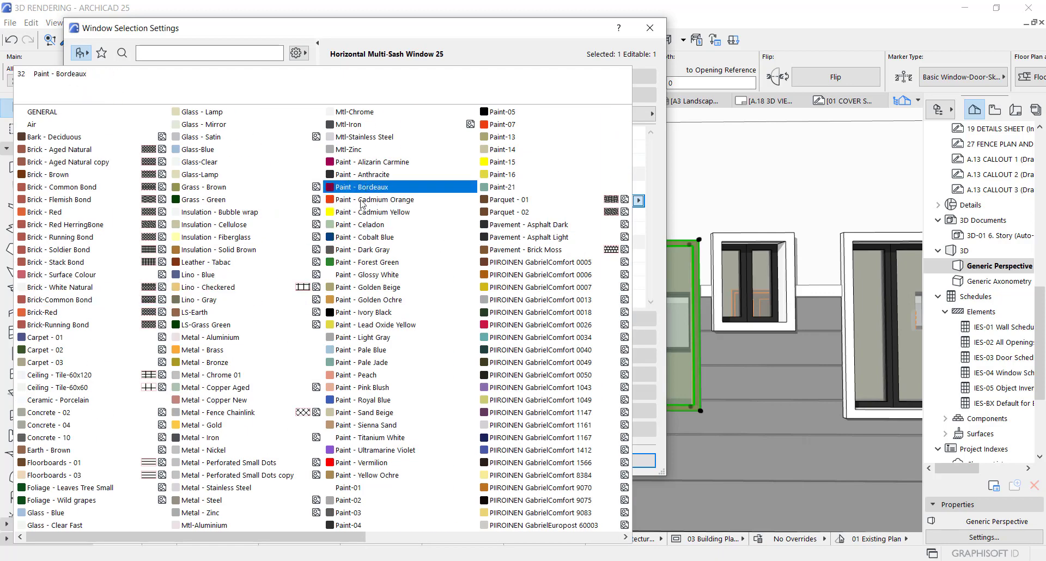
left_click(334, 525)
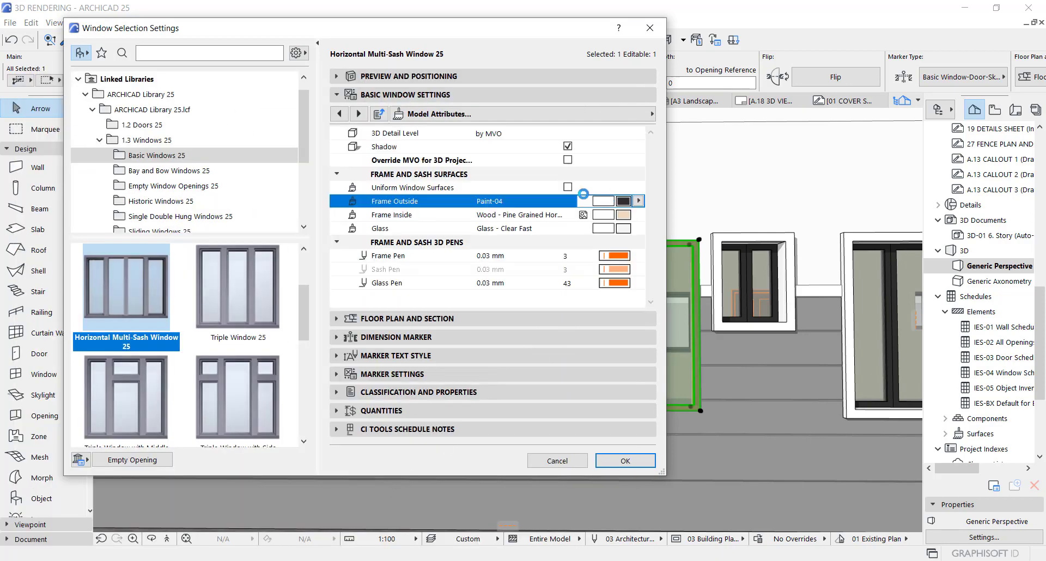
left_click(570, 191)
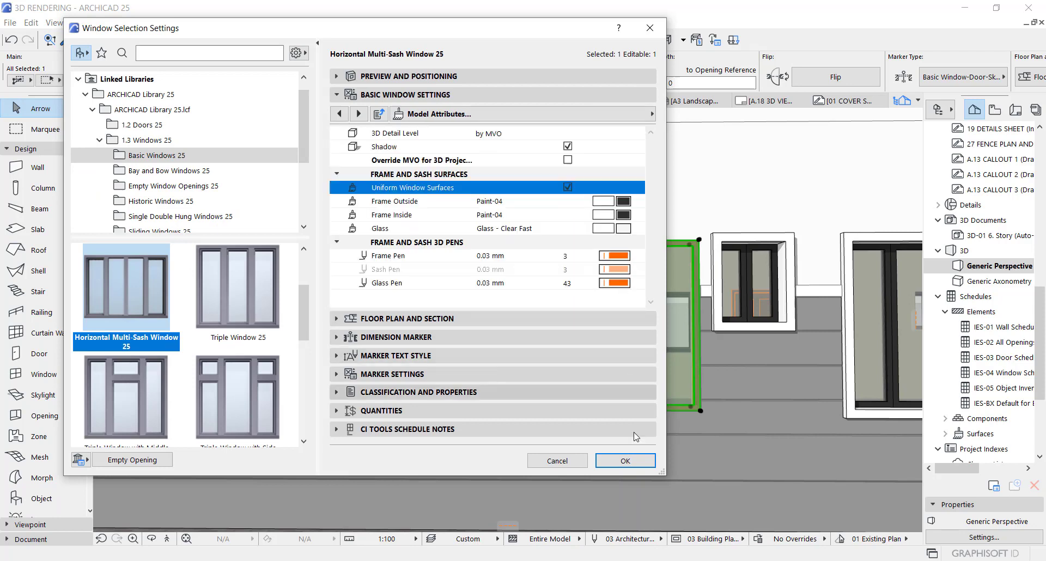
left_click(626, 461)
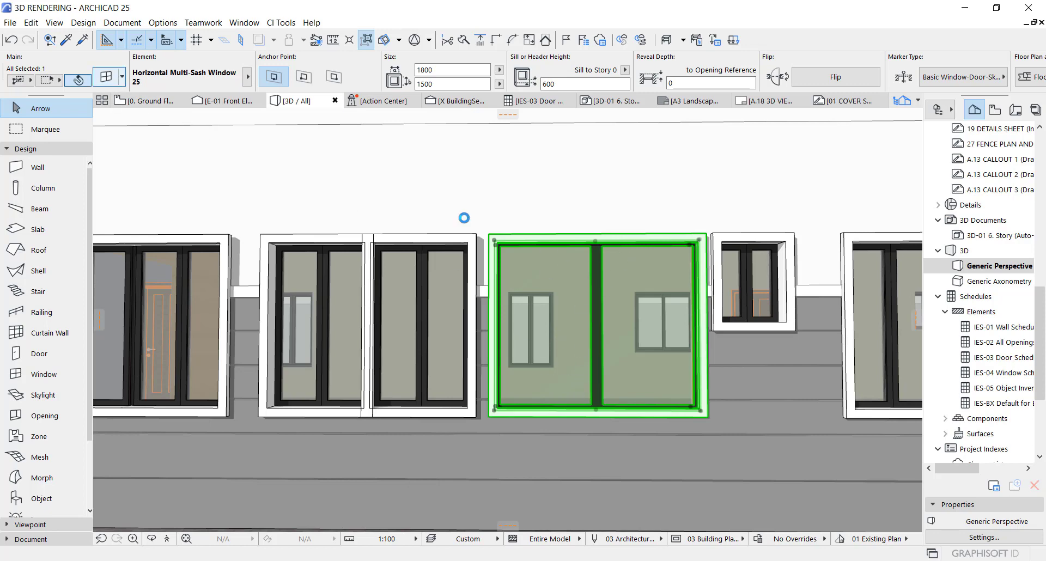
- Reopen the window's settings and set Sash 1's opening type to Double Sash
key("ctrl+t")
left_click(339, 115)
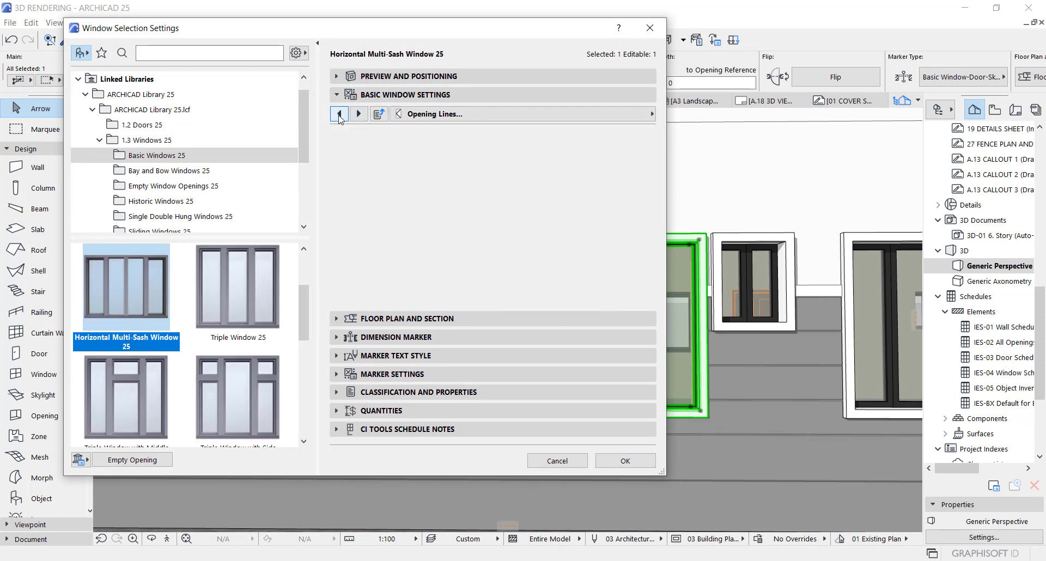
left_click(340, 115)
left_click(339, 114)
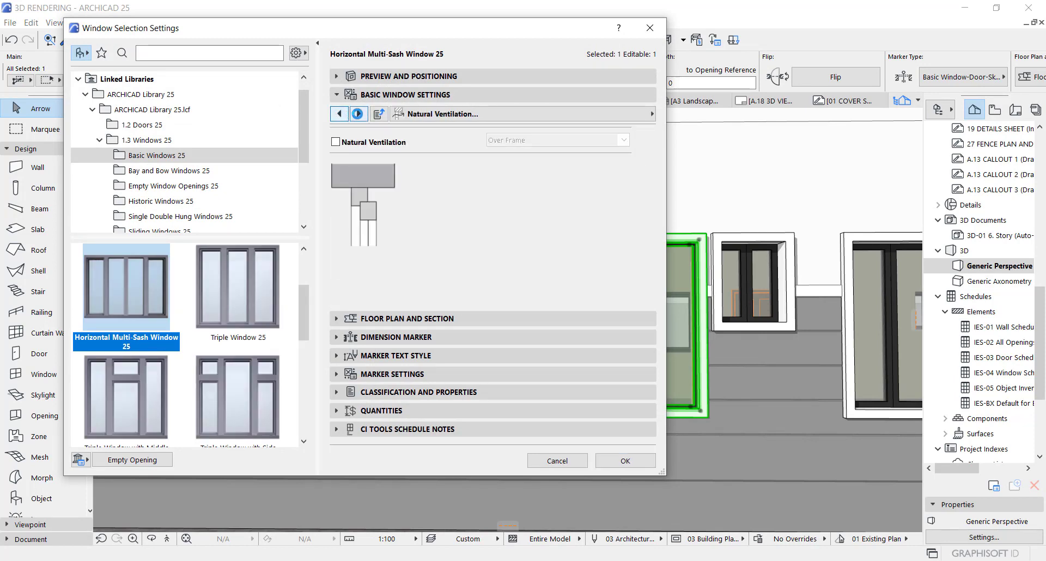
left_click(358, 114)
left_click(492, 189)
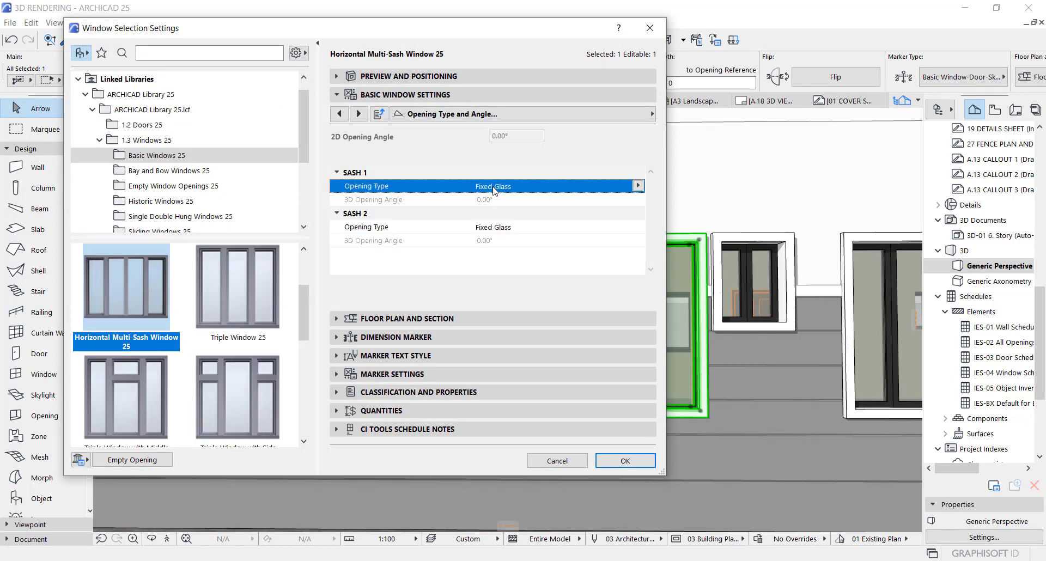
left_click(638, 186)
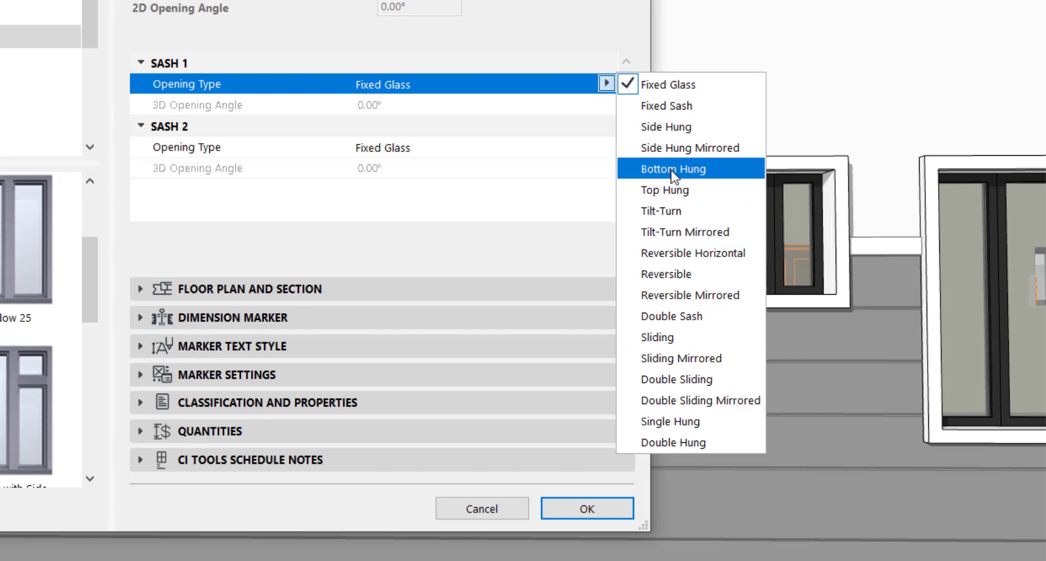
left_click(675, 317)
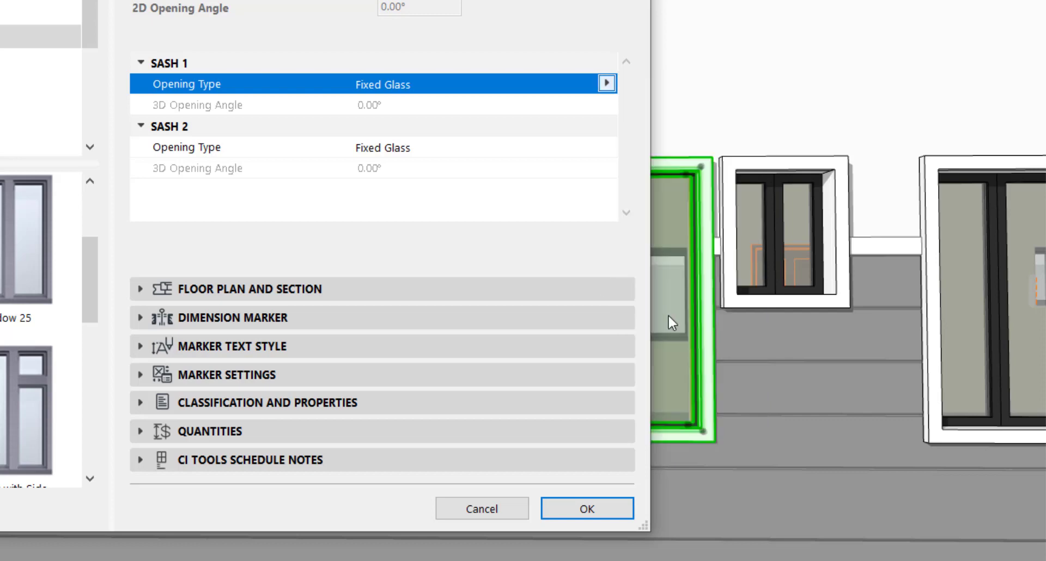
- Set Sash 2's opening type to Double Sash as well and confirm
left_click(378, 148)
left_click(607, 146)
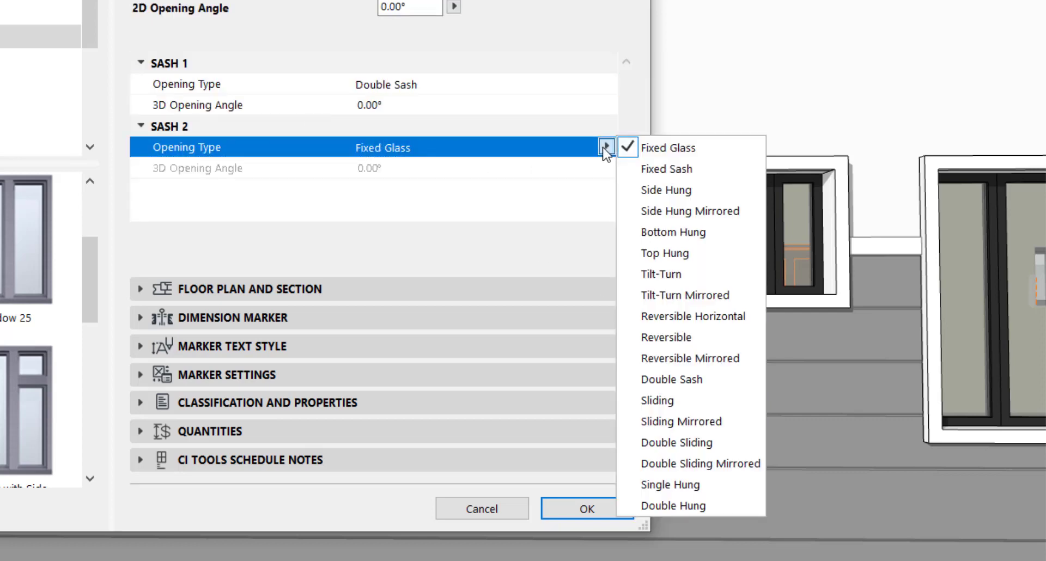
left_click(670, 379)
left_click(584, 509)
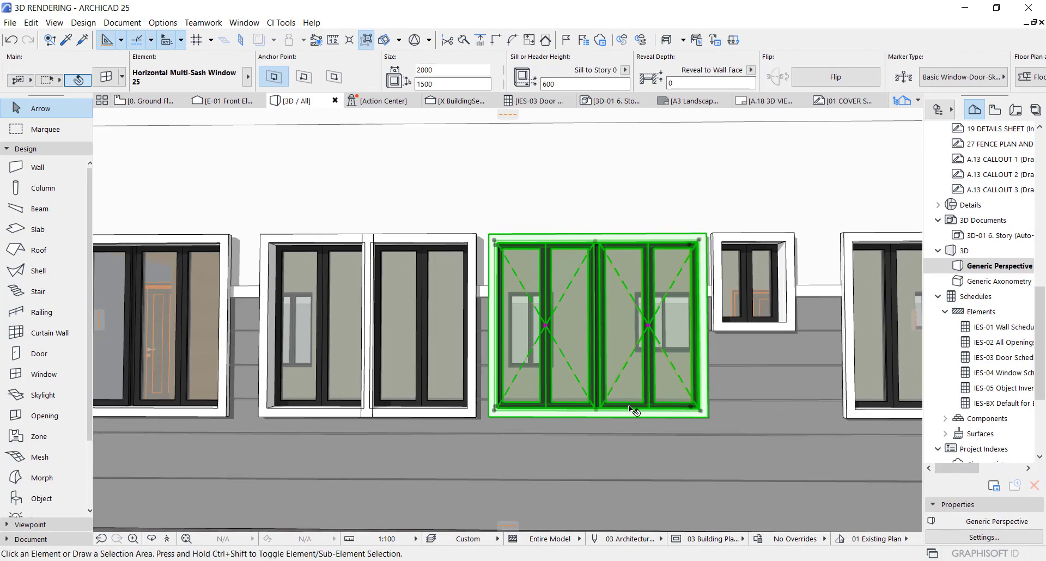
- Orbit the 3D view to see the facade at an angle and reselect the double-sash window
key("Escape")
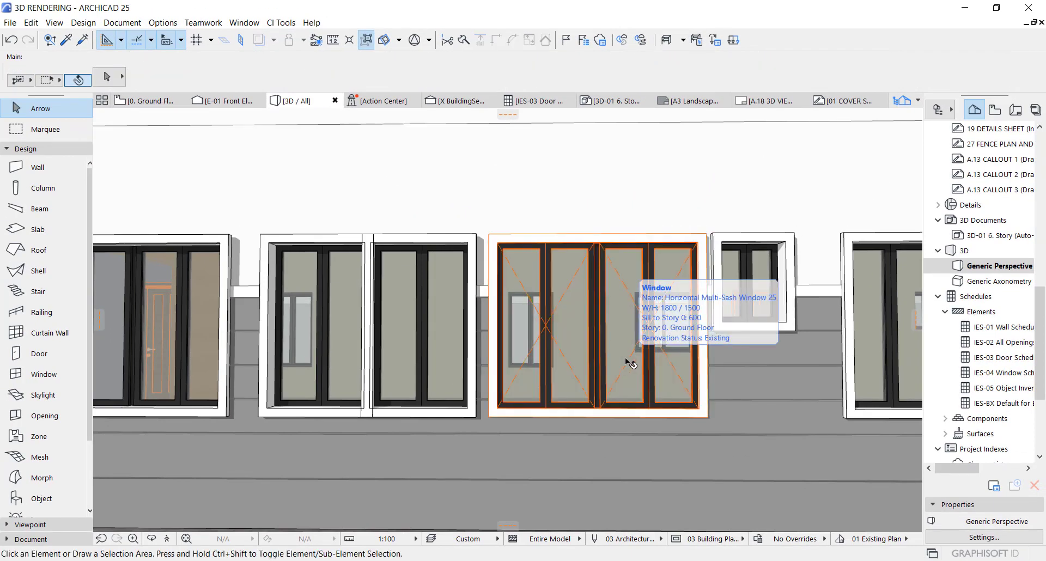
left_click(626, 358)
middle_click_drag(620, 351, 661, 313, "shift")
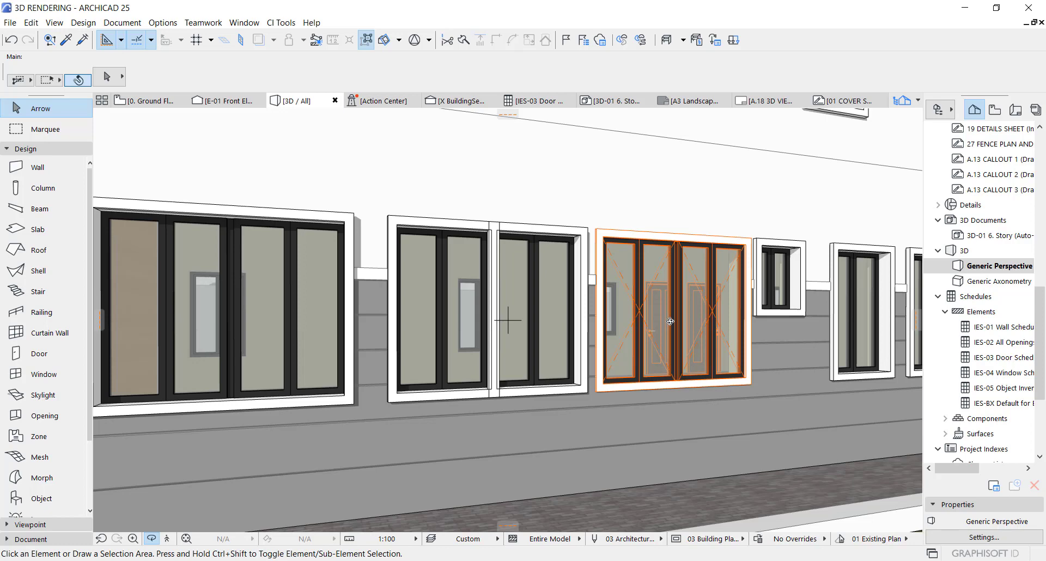
left_click(711, 336)
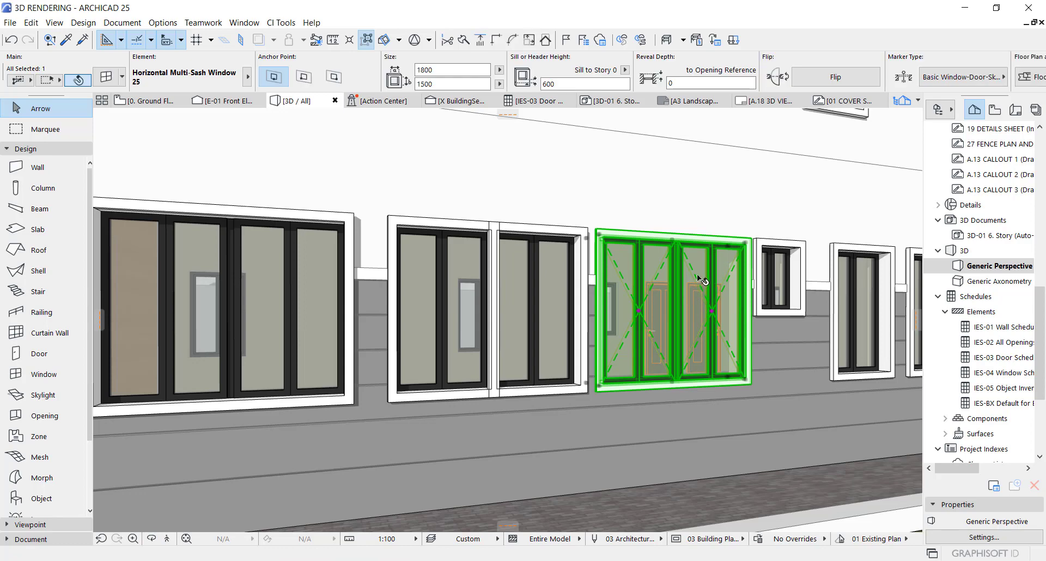
mouse_move(698, 273)
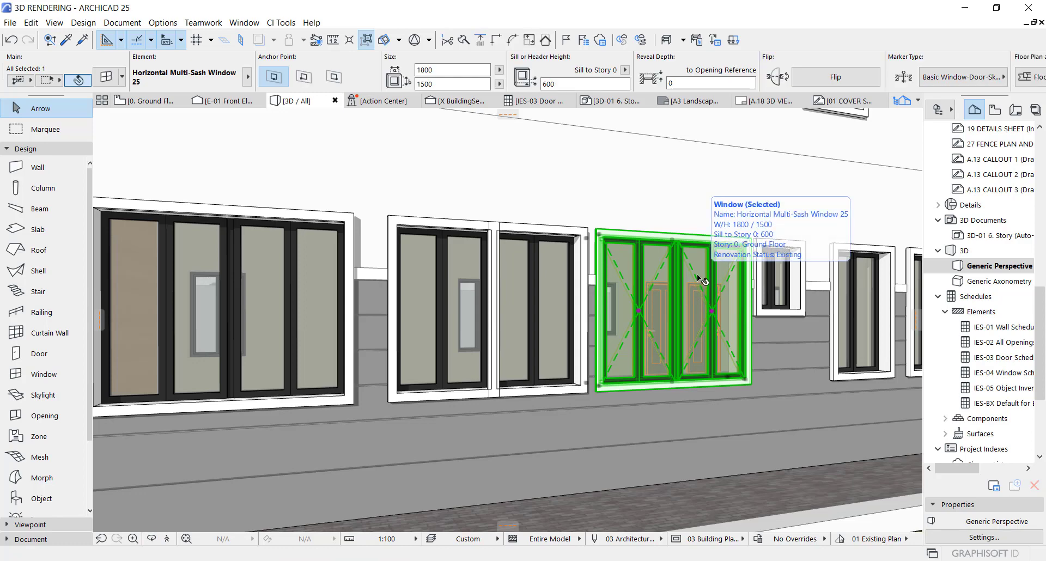
left_click(249, 281)
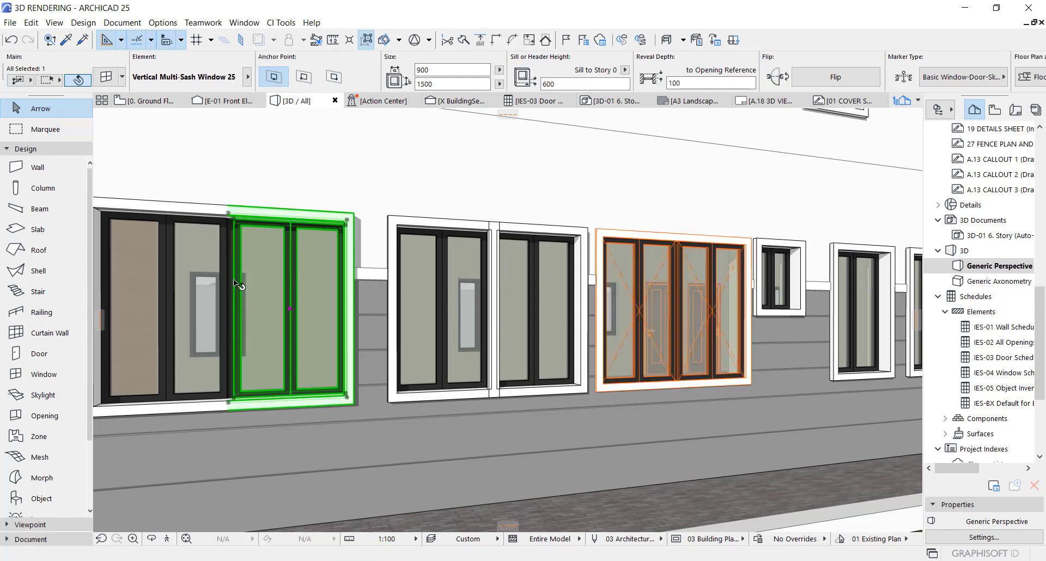
left_click(184, 280)
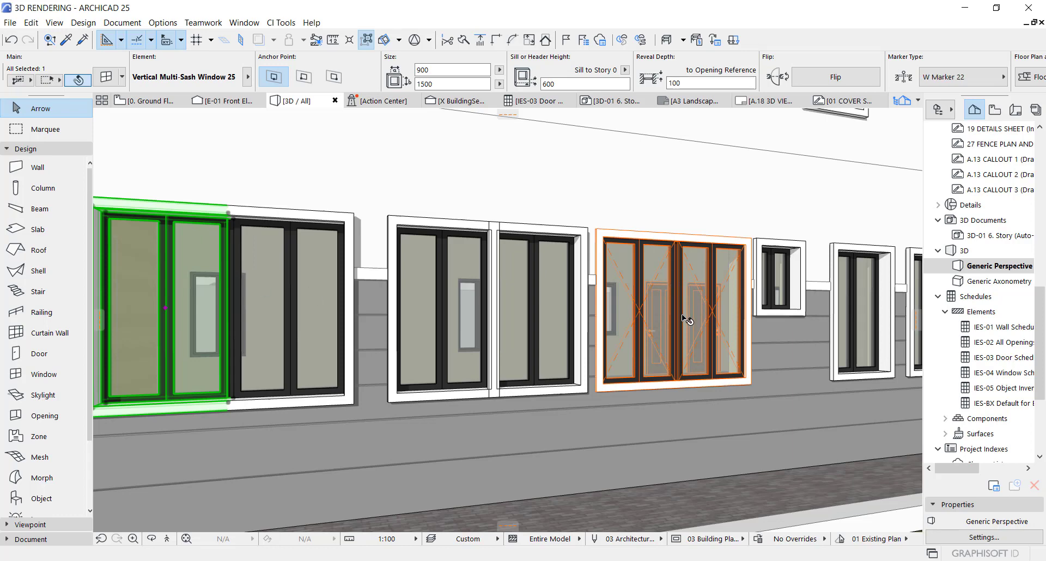
mouse_move(685, 318)
mouse_move(251, 236)
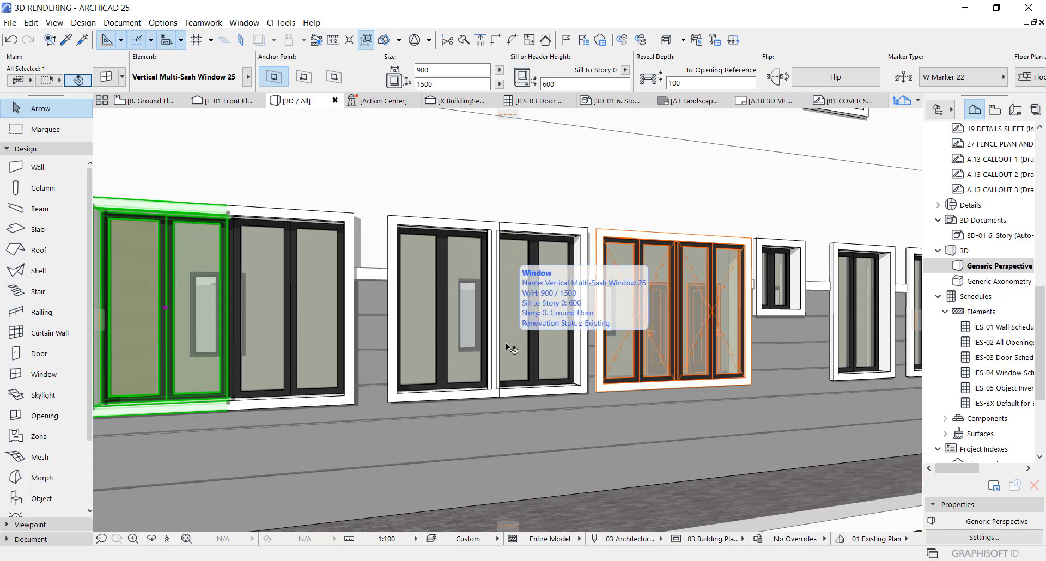
mouse_move(509, 340)
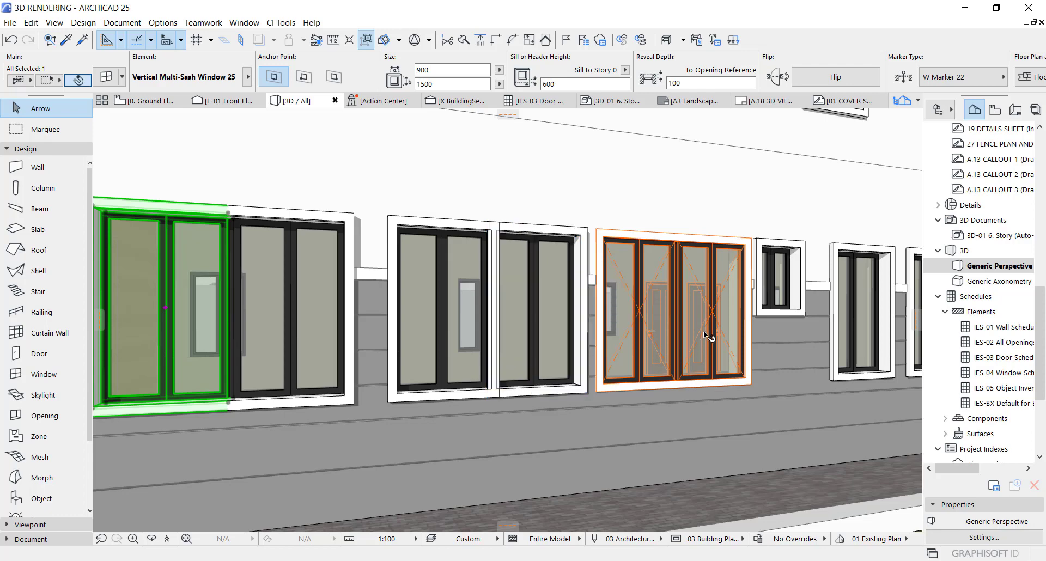
mouse_move(705, 334)
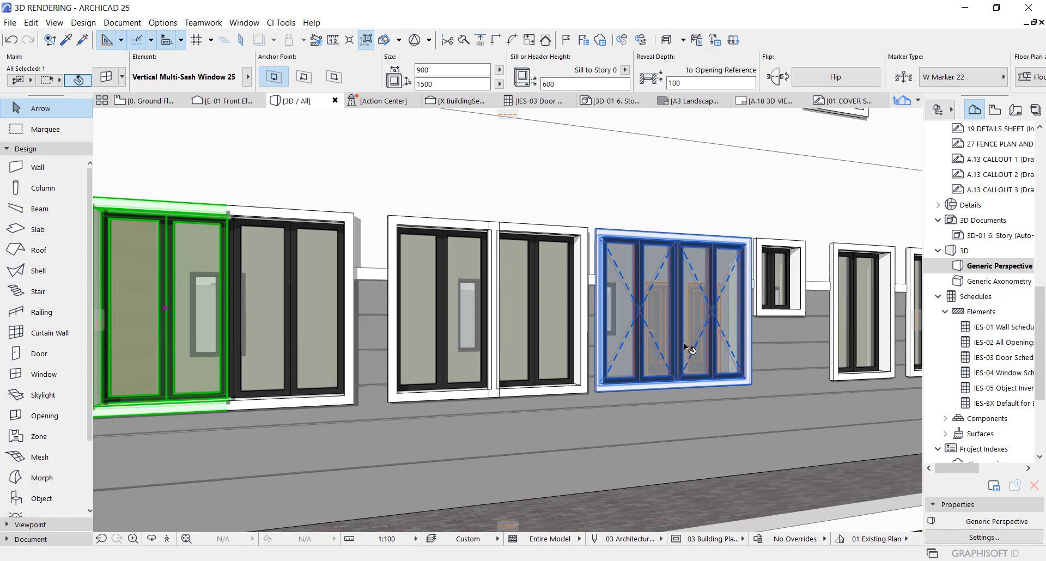
left_click(687, 280)
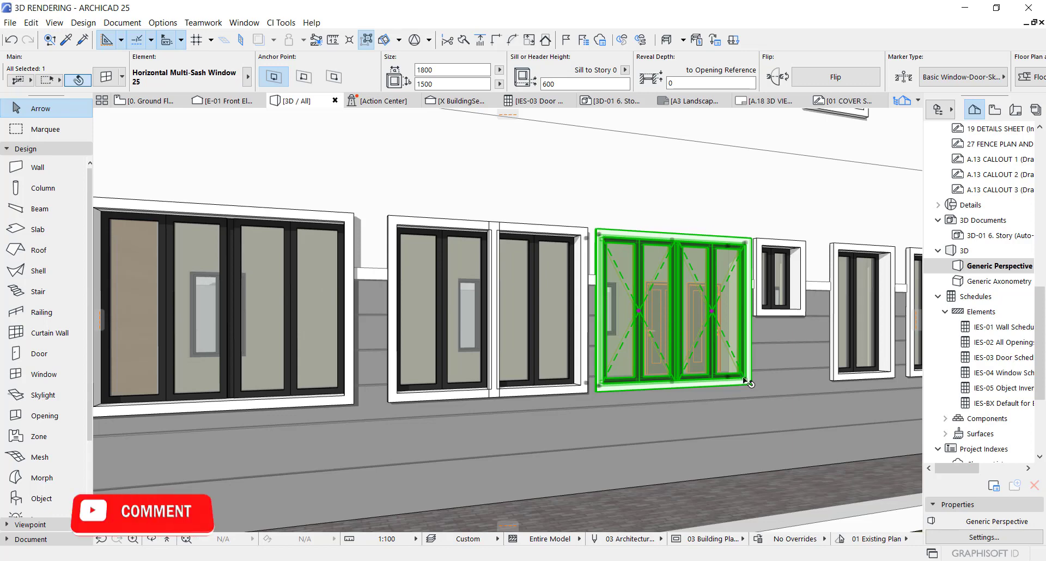
left_click(300, 267)
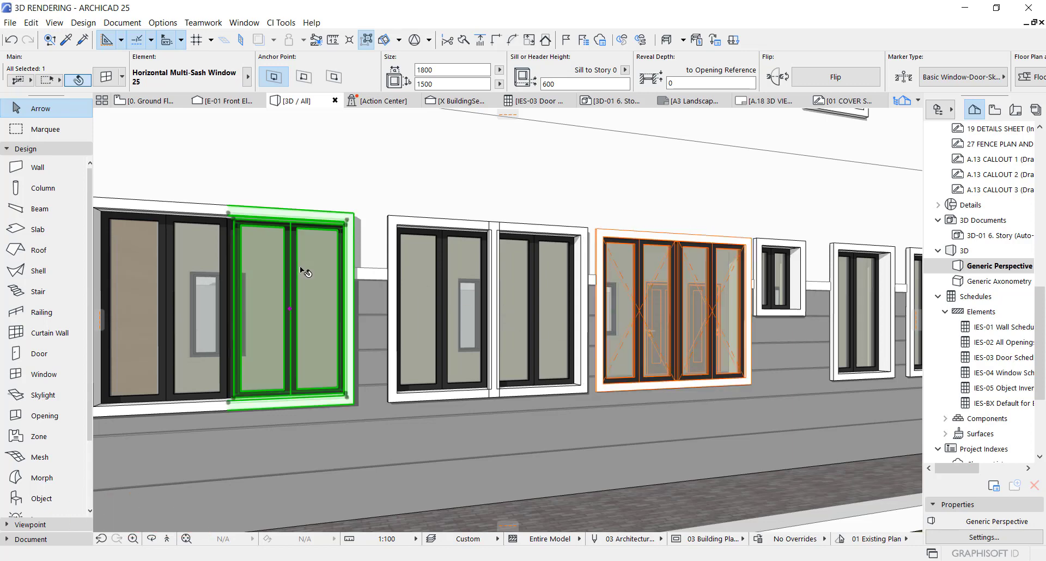